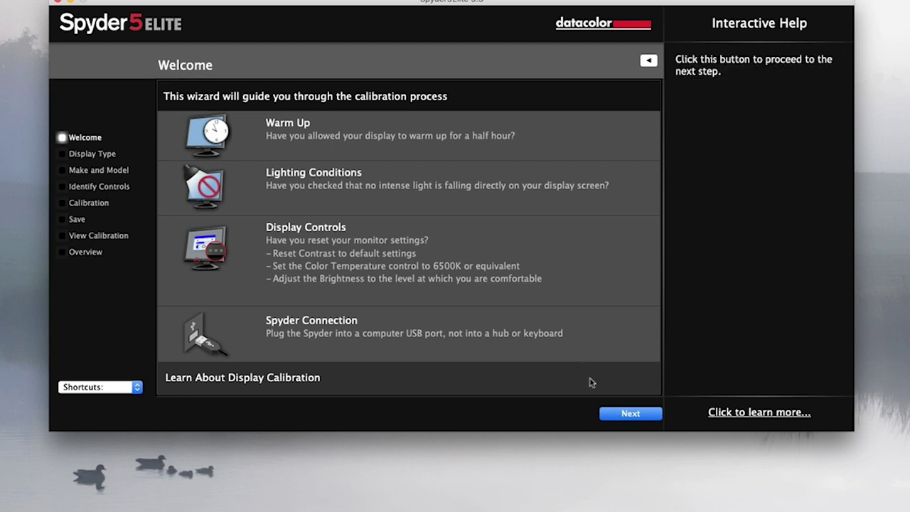
# Step: Move the Spyder5Elite wizard past the welcome, make and model, and target settings pages to sensor placement
pyautogui.click(627, 414)
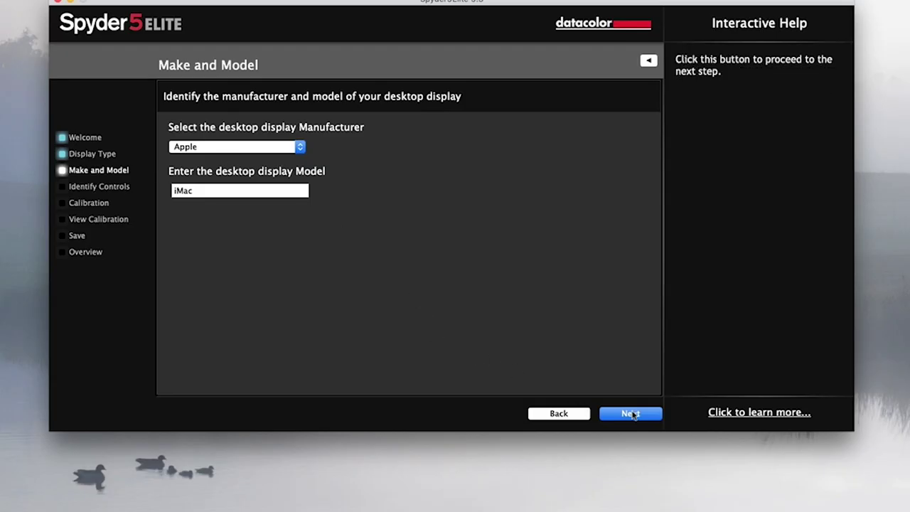
pyautogui.click(632, 414)
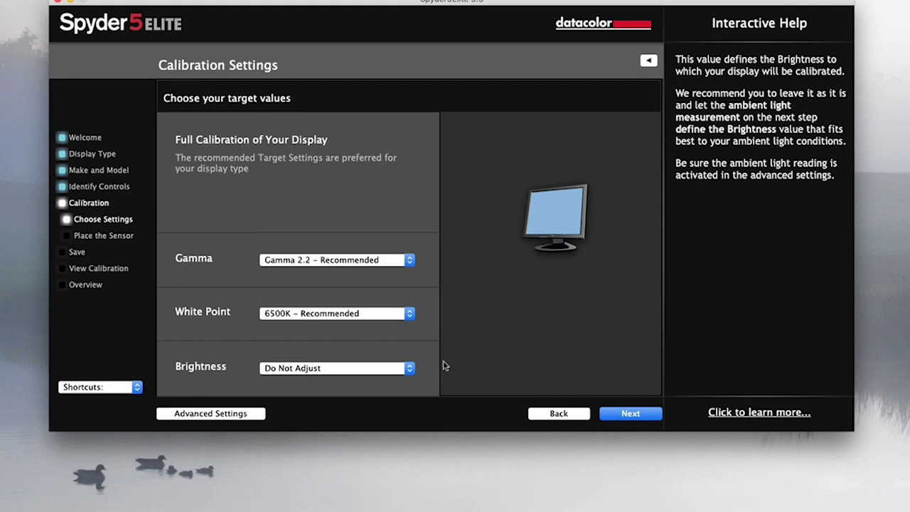
pyautogui.click(631, 414)
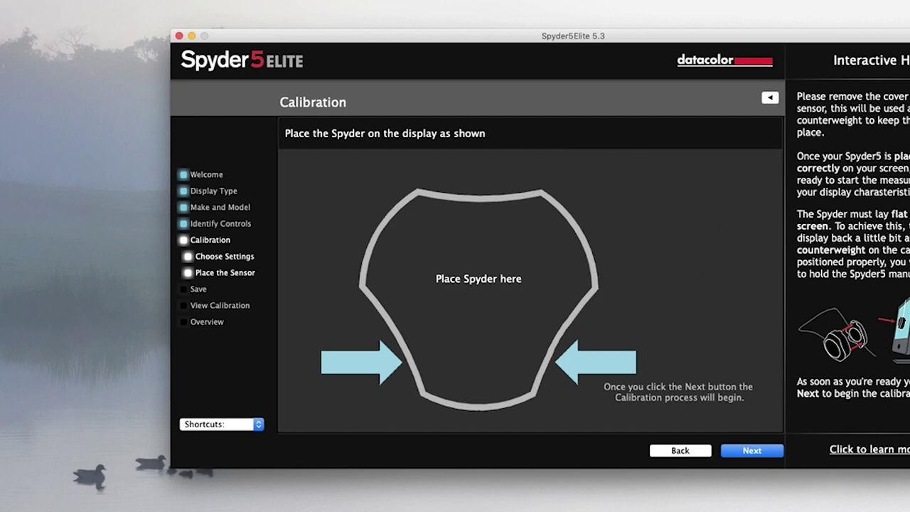
# Step: Start measuring the display with the Spyder sensor placed on the screen
pyautogui.click(752, 451)
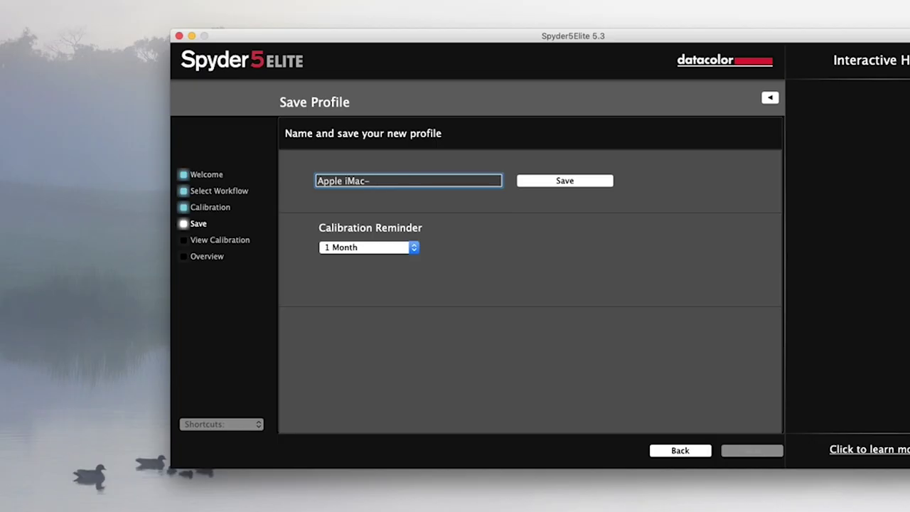
# Step: Save the new display profile as 'Apple iMac–Spyder'
pyautogui.write('Spydery')
pyautogui.press('Return')
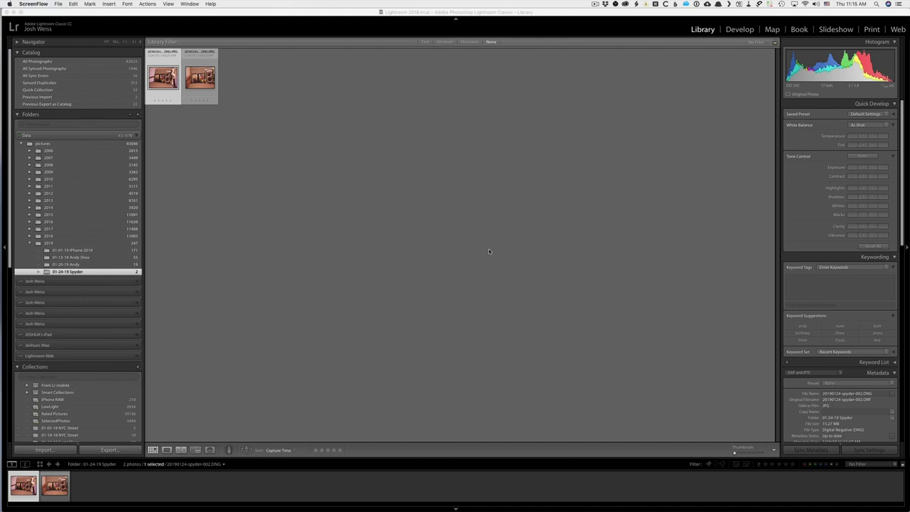
# Step: Show 20190124-spyder-002.DNG full size in Lightroom after briefly viewing the other chart photo
pyautogui.click(489, 252)
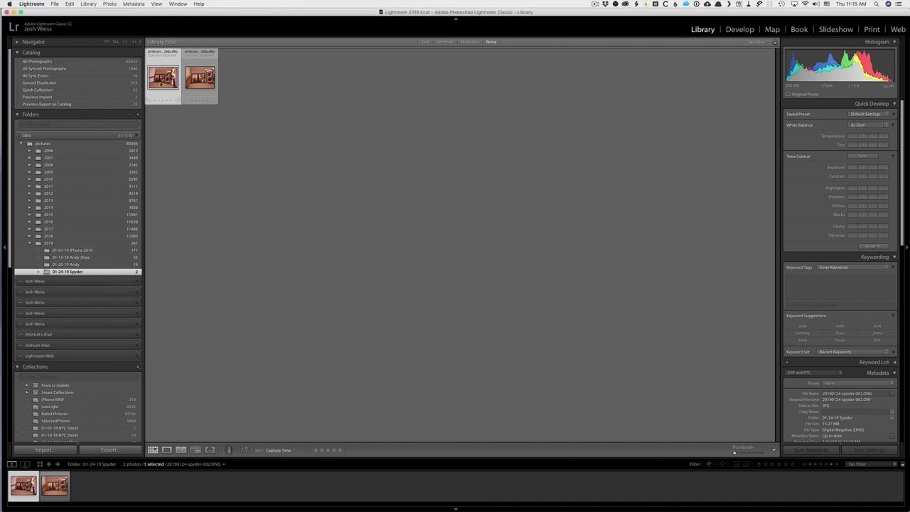
pyautogui.doubleClick(164, 86)
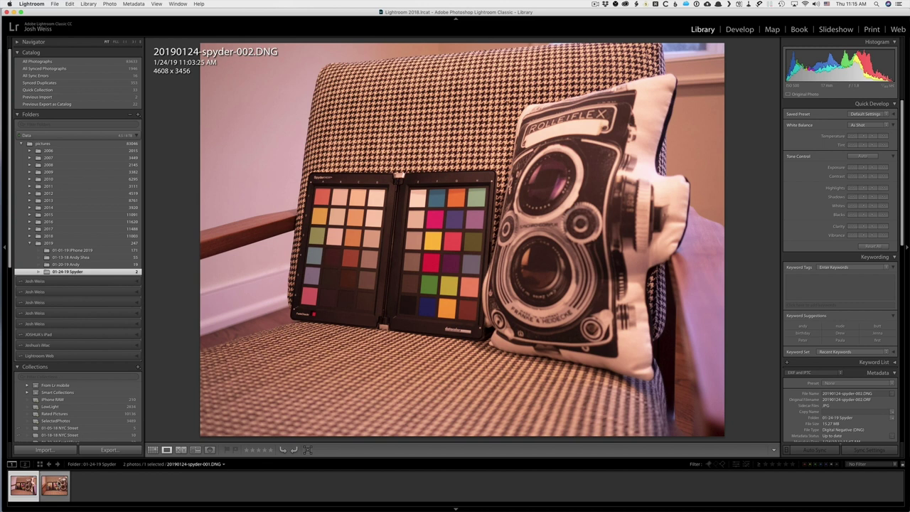
pyautogui.click(56, 490)
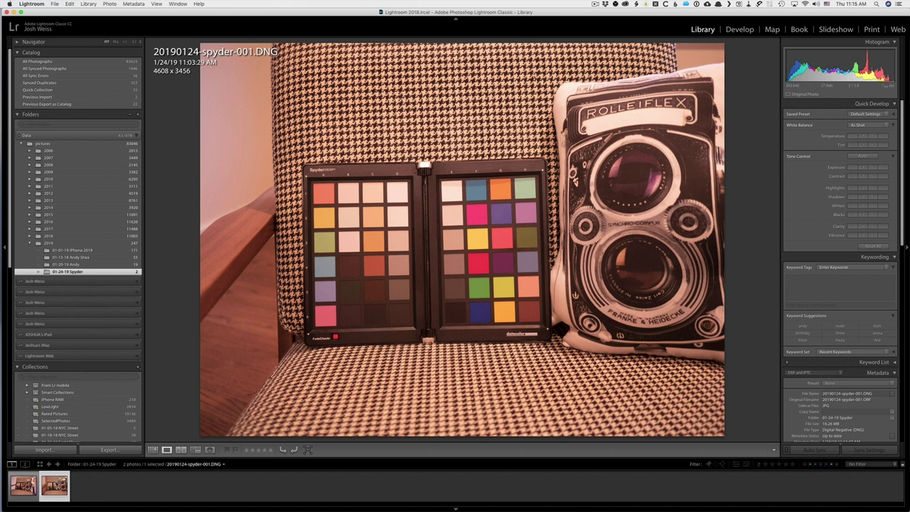
pyautogui.click(25, 482)
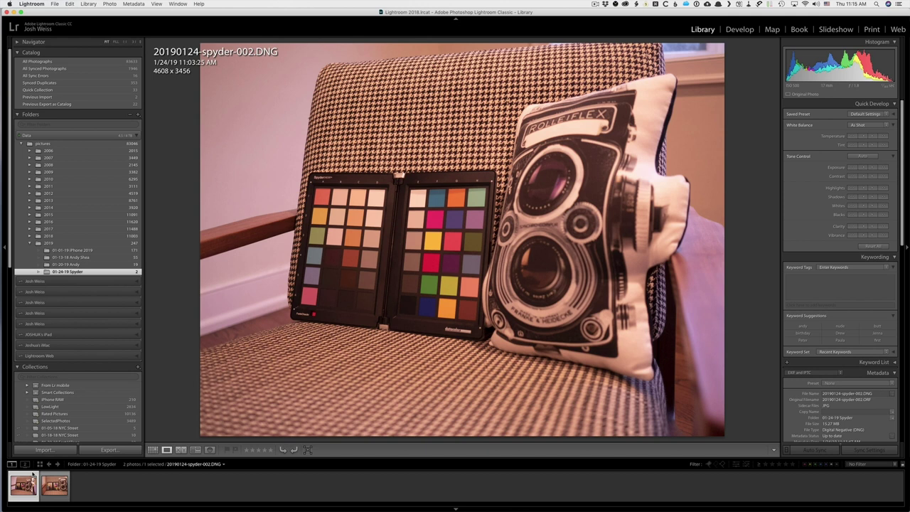
# Step: Crop the pillow photo to 1977 x 1881, framing mostly the Spyder colour chart
pyautogui.press('r')
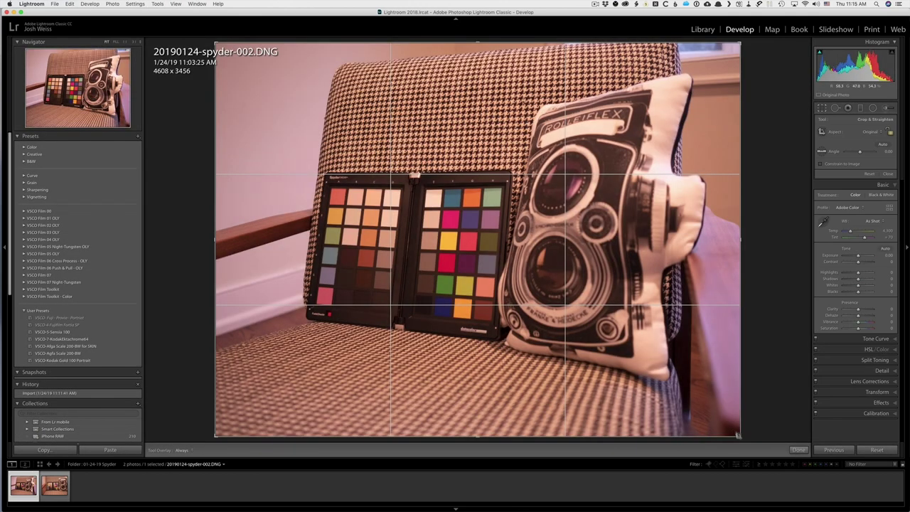
pyautogui.moveTo(739, 436); pyautogui.dragTo(588, 321)
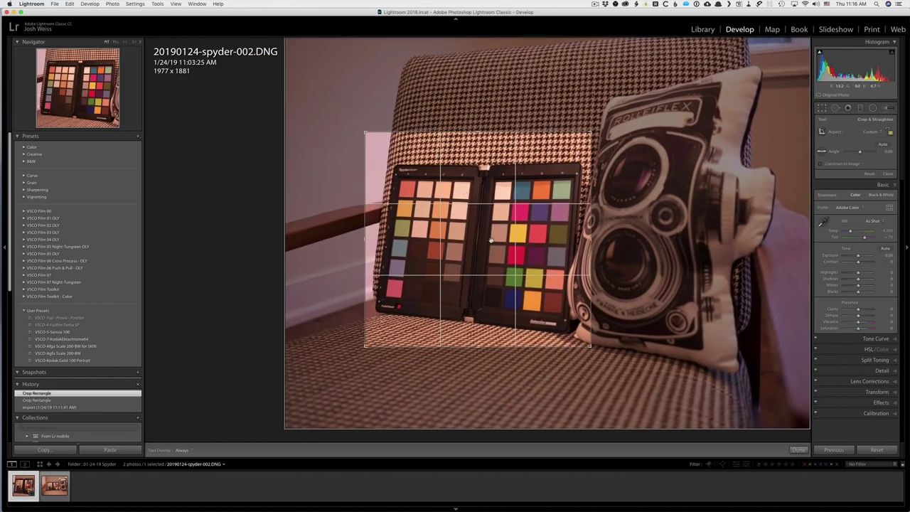
pyautogui.press('Return')
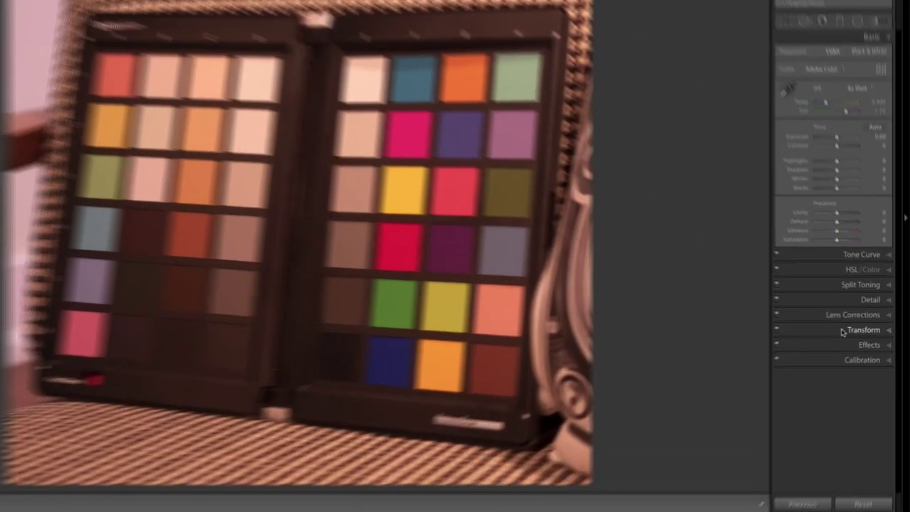
# Step: Square the chart's perspective with Guided Upright guides along its top, bottom and left edges
pyautogui.click(862, 327)
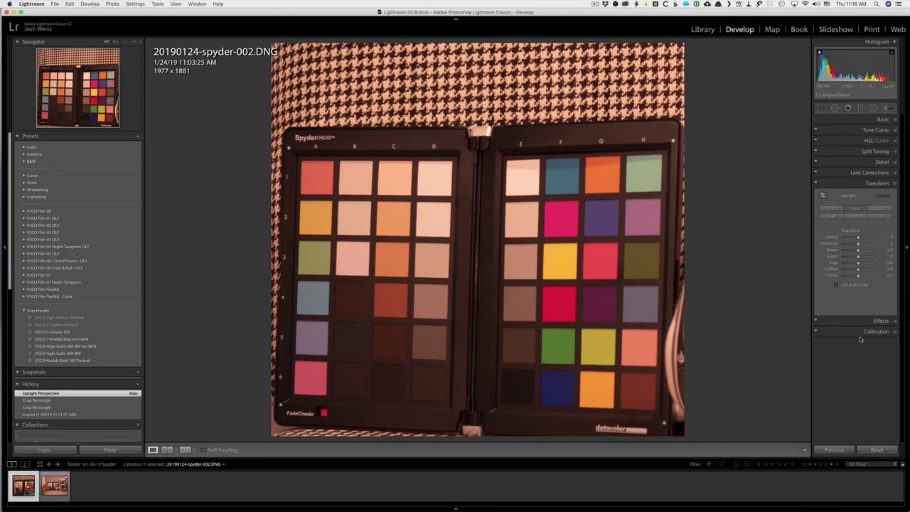
pyautogui.click(881, 212)
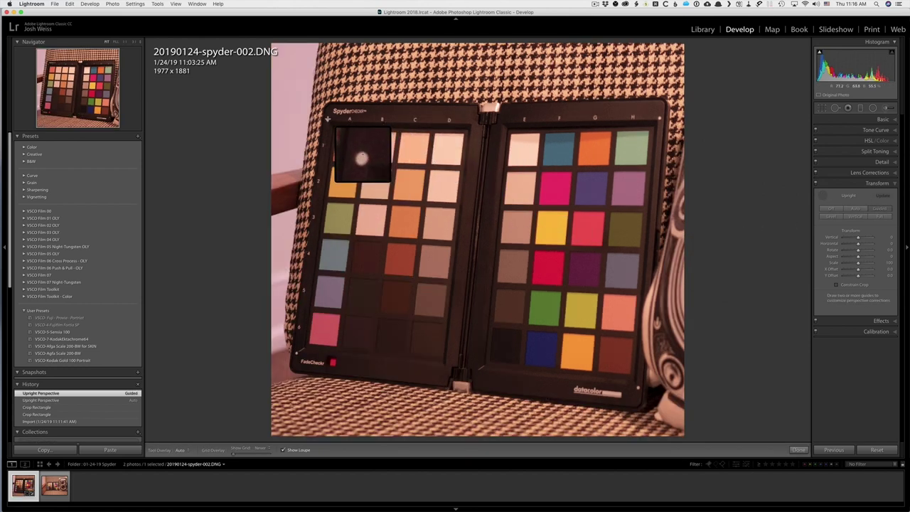
pyautogui.moveTo(327, 119); pyautogui.dragTo(660, 118)
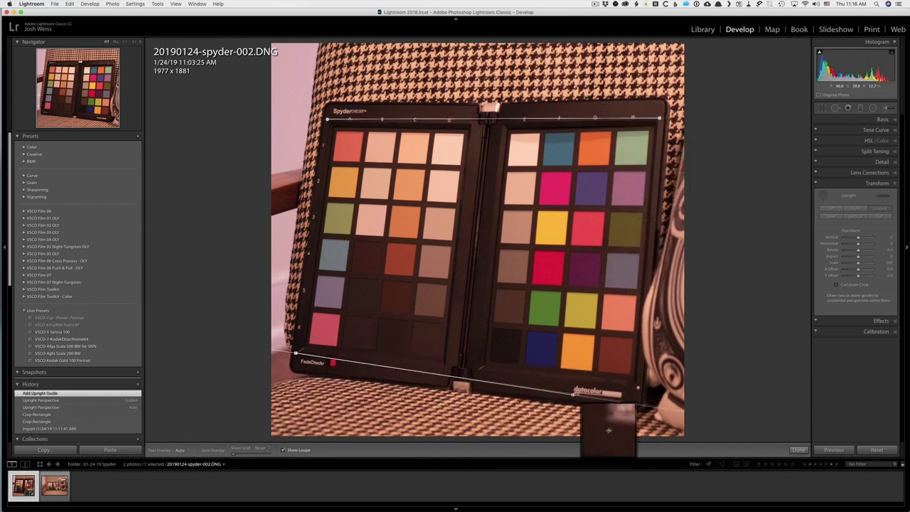
pyautogui.moveTo(573, 393); pyautogui.dragTo(638, 383)
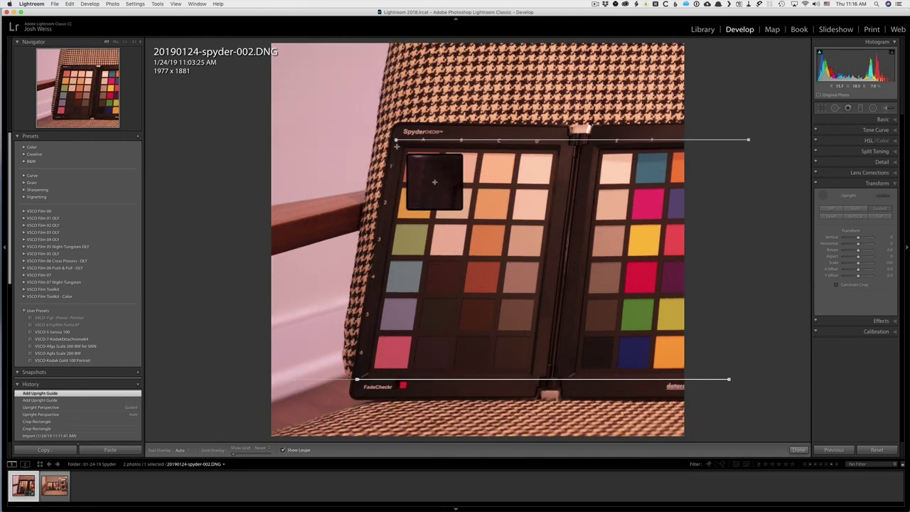
pyautogui.moveTo(407, 151); pyautogui.dragTo(377, 373)
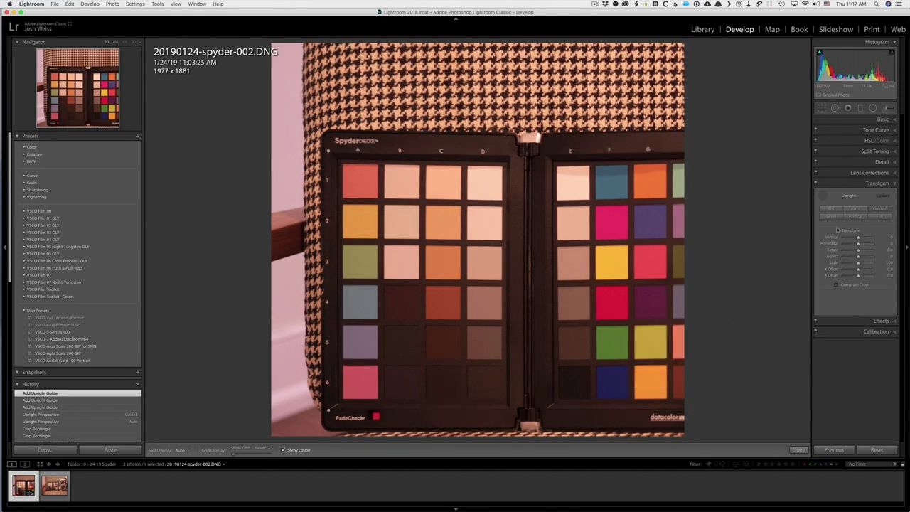
pyautogui.press('r')
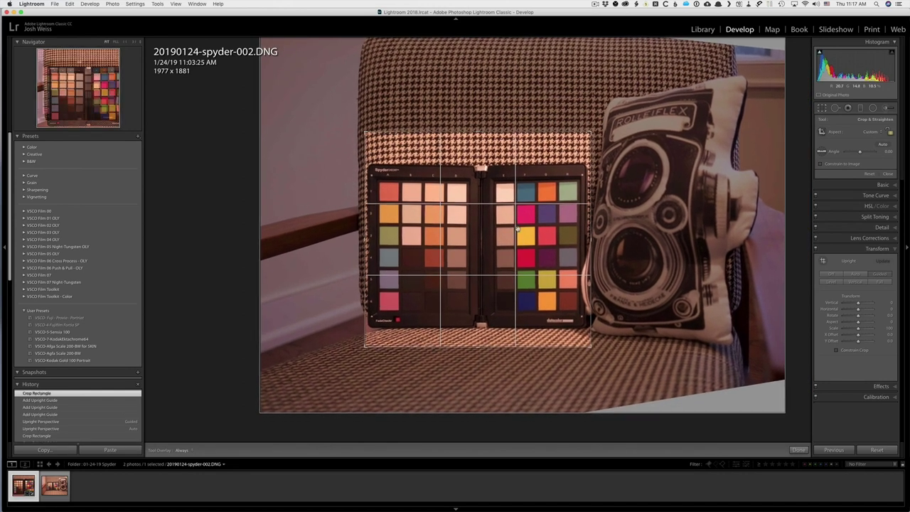
# Step: Tighten the crop's top, top-right corner and bottom to the chart, giving 1861 × 1243 at −0.03
pyautogui.press('r')
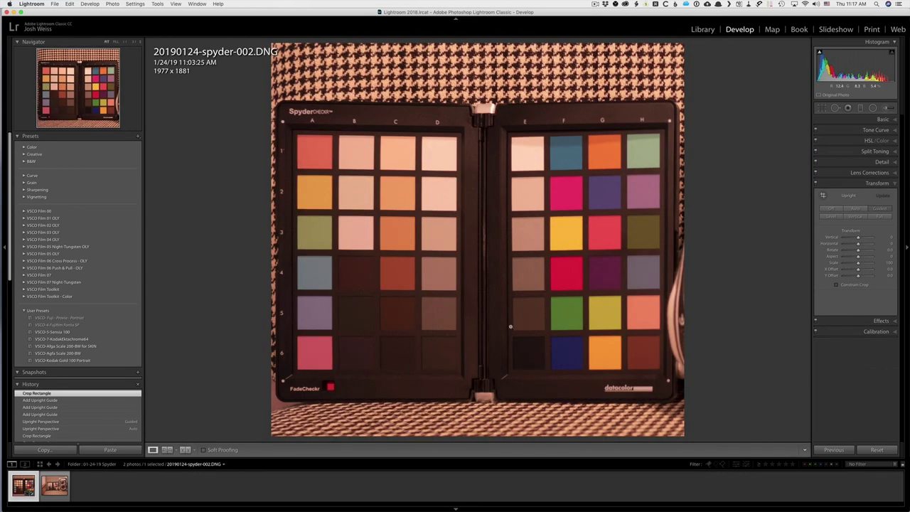
pyautogui.press('r')
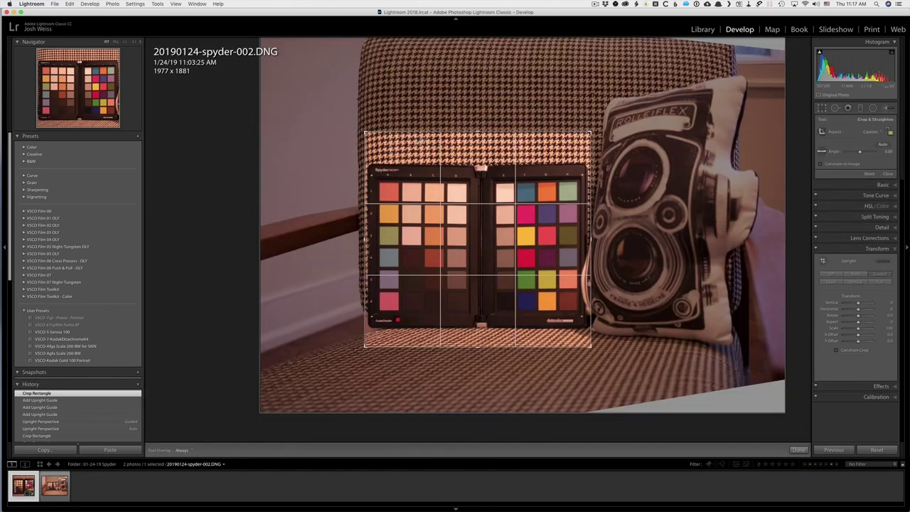
pyautogui.moveTo(365, 133); pyautogui.dragTo(368, 154)
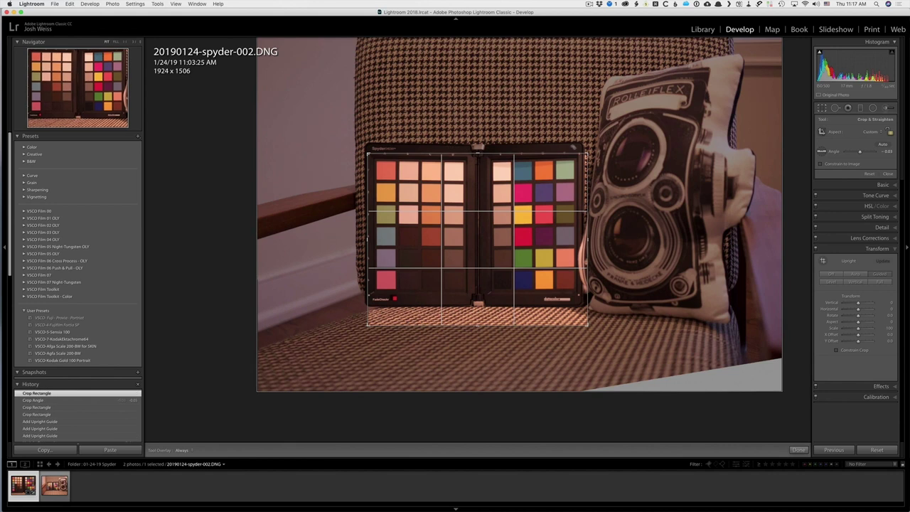
pyautogui.moveTo(588, 153); pyautogui.dragTo(583, 152)
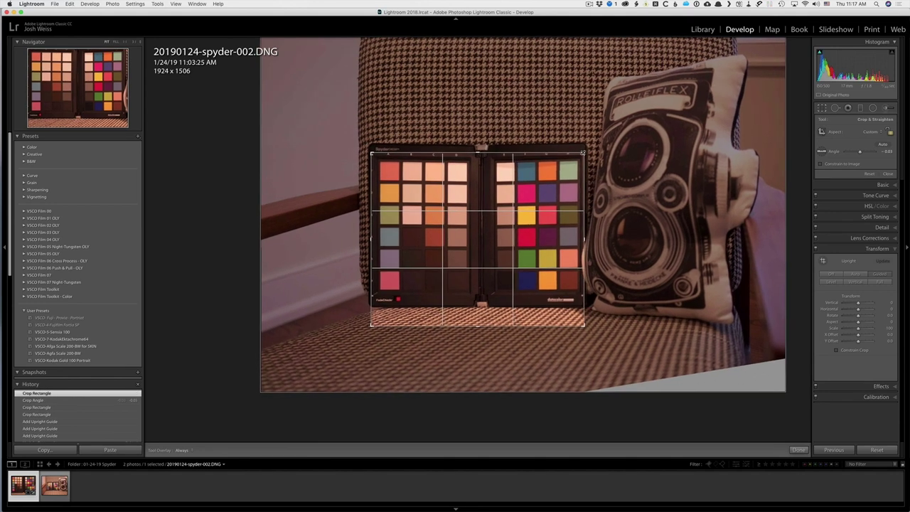
pyautogui.moveTo(474, 326); pyautogui.dragTo(475, 314)
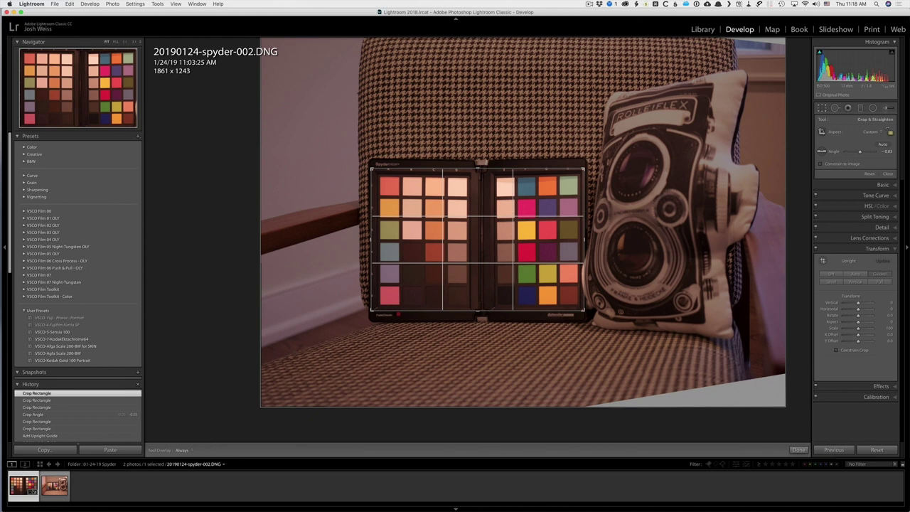
pyautogui.press('Return')
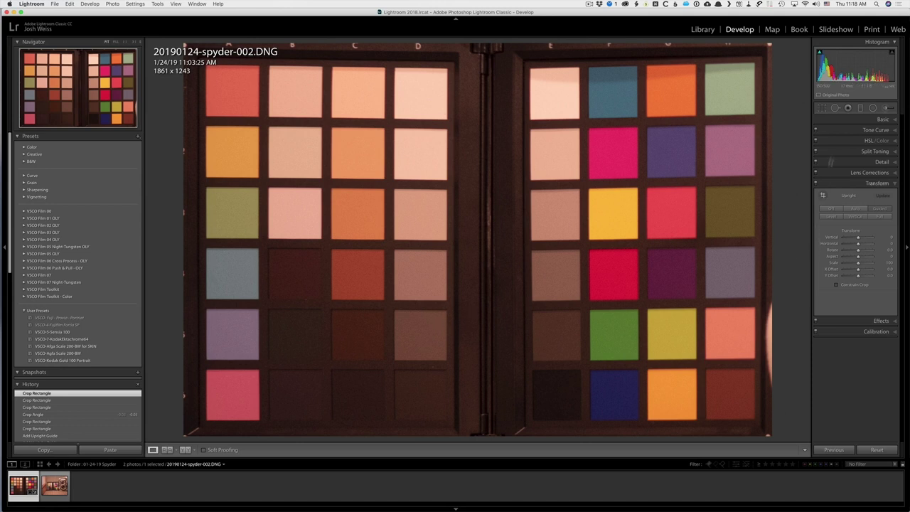
# Step: Sample white balance from a light grey chart patch, giving 2,850 Temp and +25 Tint
pyautogui.click(845, 120)
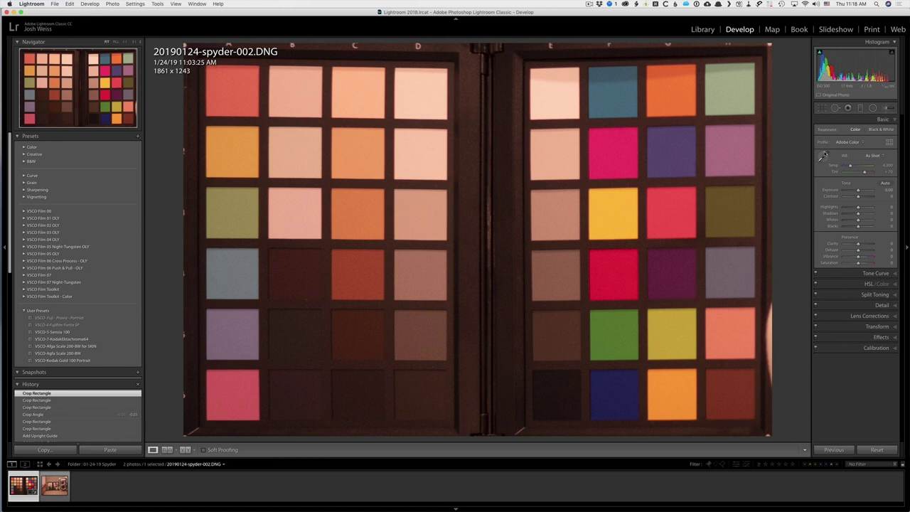
pyautogui.click(823, 156)
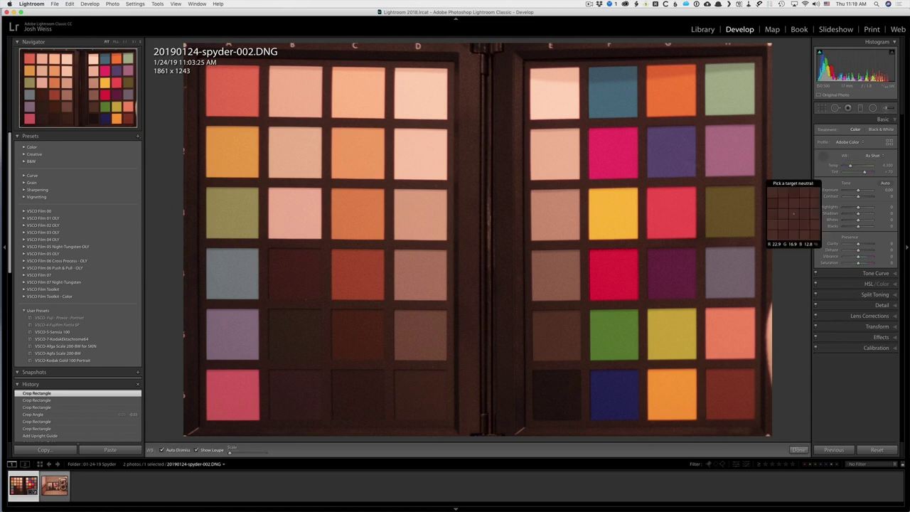
pyautogui.click(556, 157)
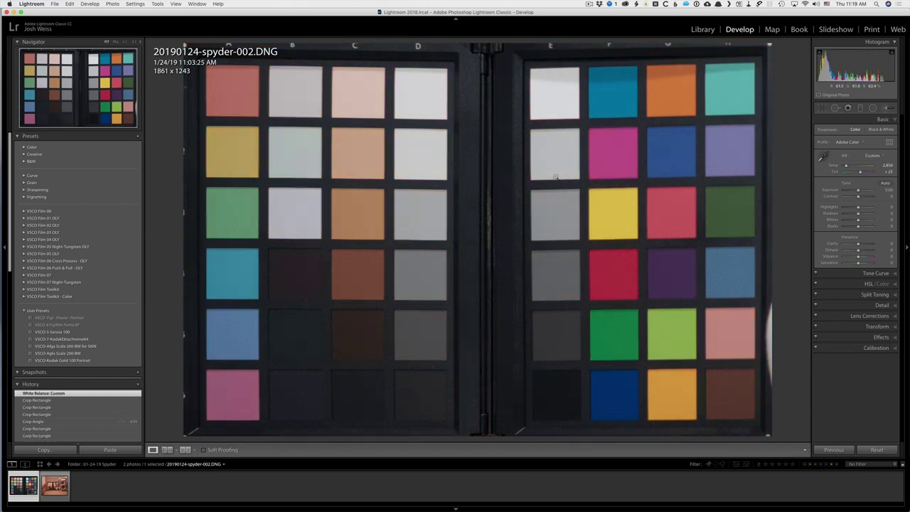
pyautogui.press('r')
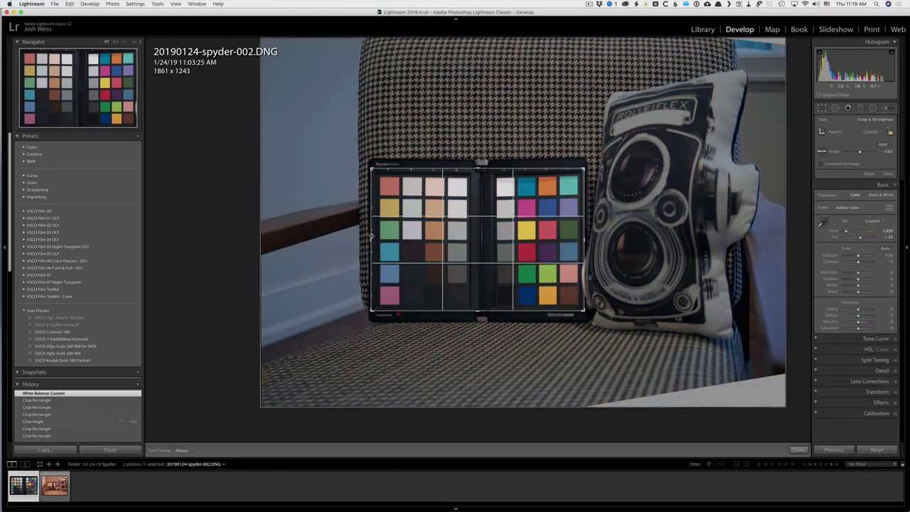
# Step: Loosen the crop slightly at the right and top edges to 1875 x 1248
pyautogui.moveTo(583, 245); pyautogui.dragTo(585, 245)
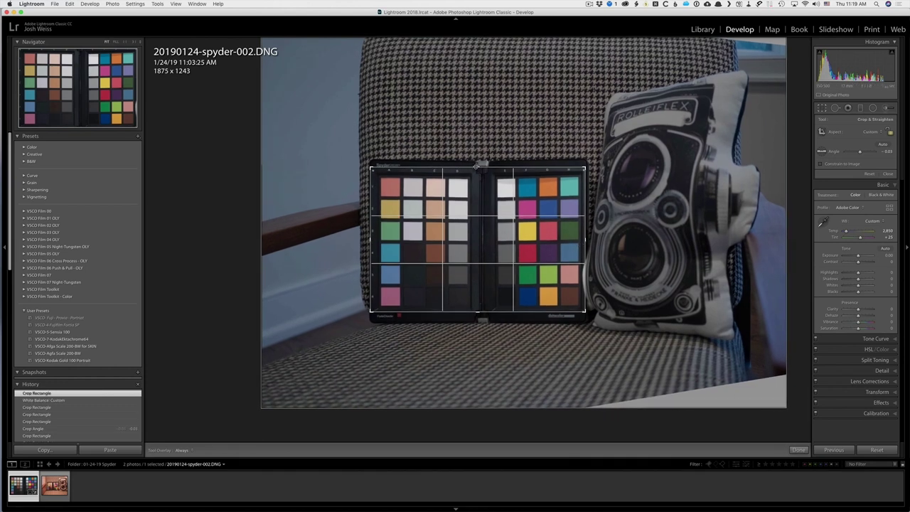
pyautogui.moveTo(476, 167); pyautogui.dragTo(476, 167)
pyautogui.press('Return')
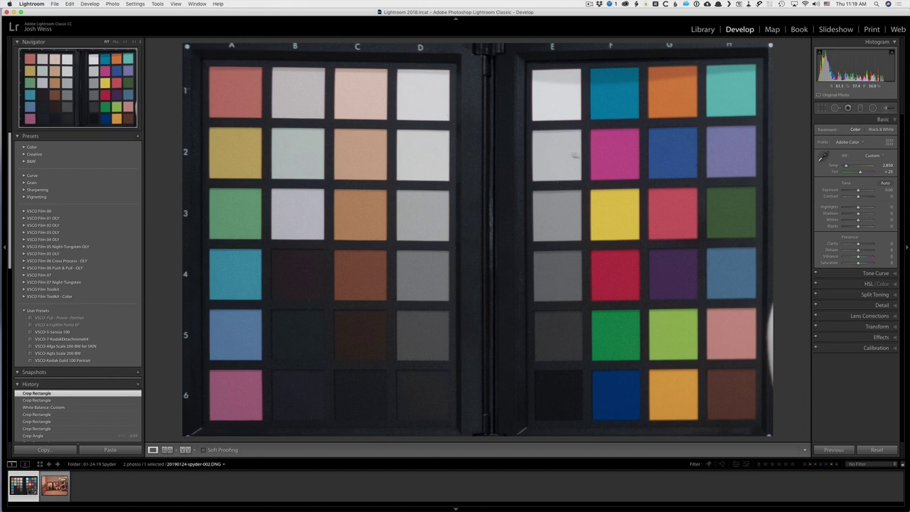
# Step: Resample white balance from grey patch E2 (2,900 / +29) and raise exposure to +0.35
pyautogui.click(823, 156)
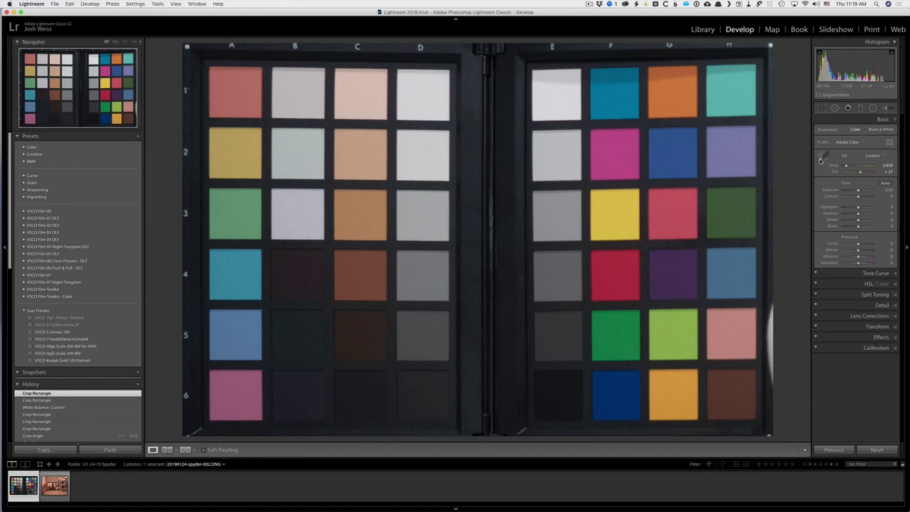
pyautogui.click(558, 151)
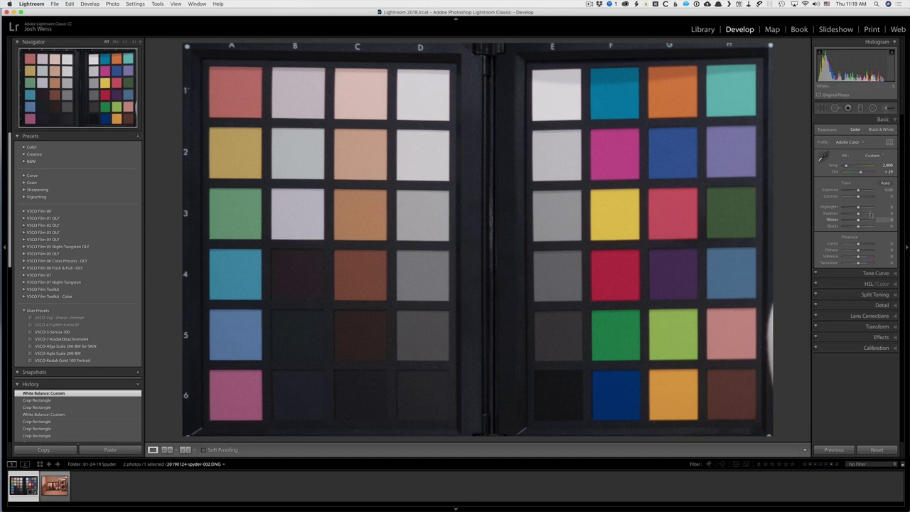
pyautogui.moveTo(859, 192); pyautogui.dragTo(860, 191)
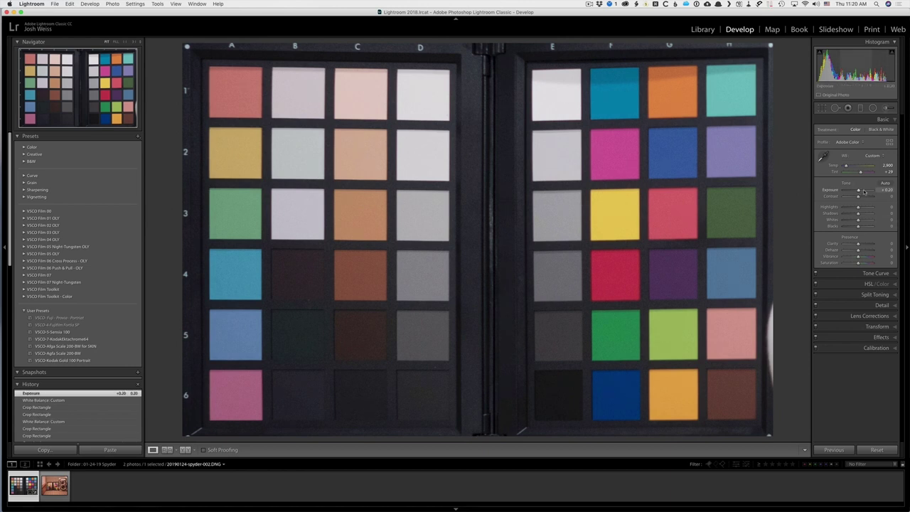
pyautogui.moveTo(859, 192); pyautogui.dragTo(861, 192)
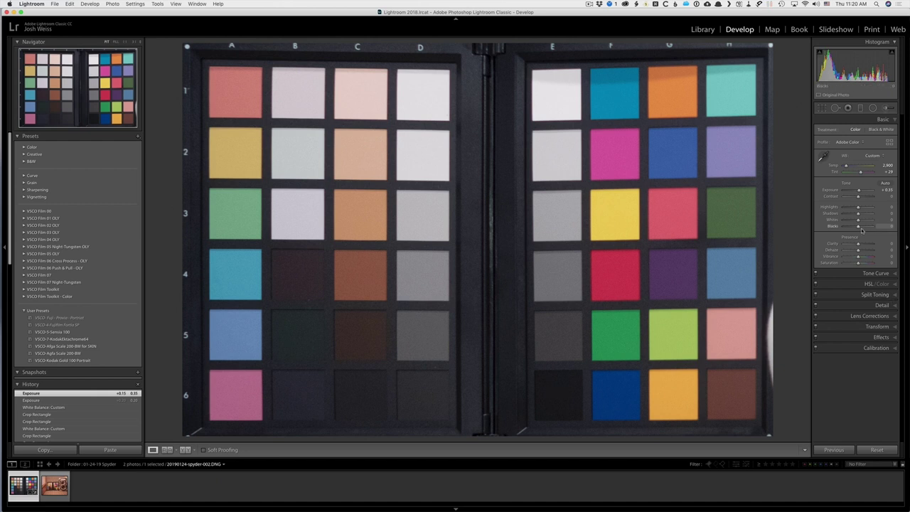
# Step: Fine-tune the chart photo's Blacks slider until it settles at -25
pyautogui.moveTo(859, 227); pyautogui.dragTo(856, 228)
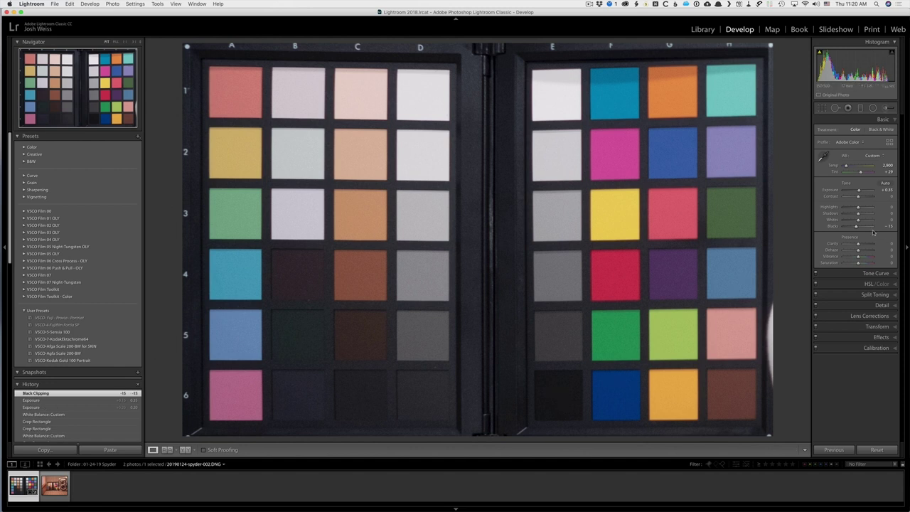
pyautogui.moveTo(858, 229); pyautogui.dragTo(856, 229)
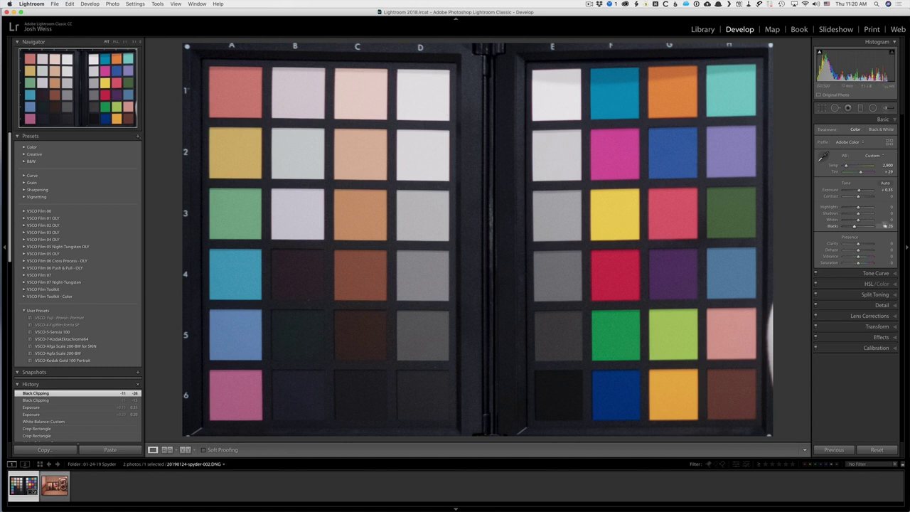
pyautogui.moveTo(855, 228); pyautogui.dragTo(855, 227)
pyautogui.click(113, 4)
# Step: Send a copy of the chart photo with Lightroom adjustments to SpyderCheckr for editing
pyautogui.moveTo(132, 41)
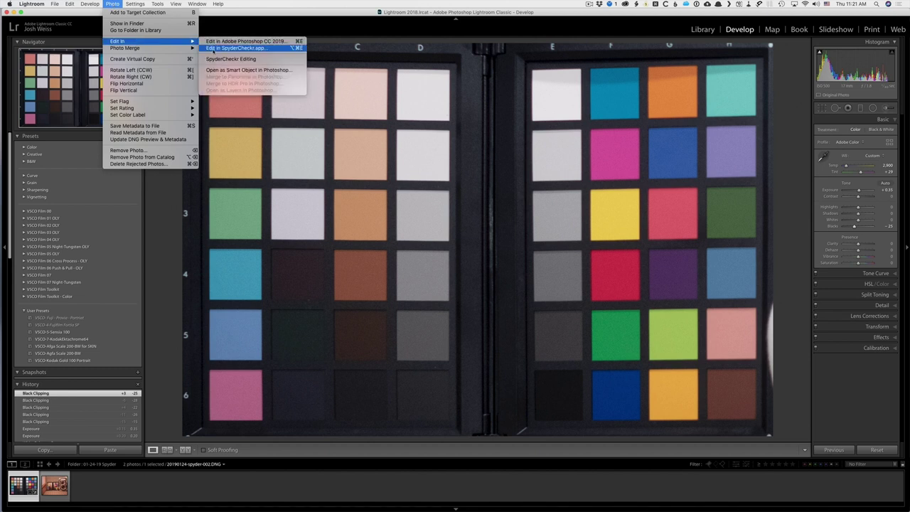
pyautogui.click(213, 48)
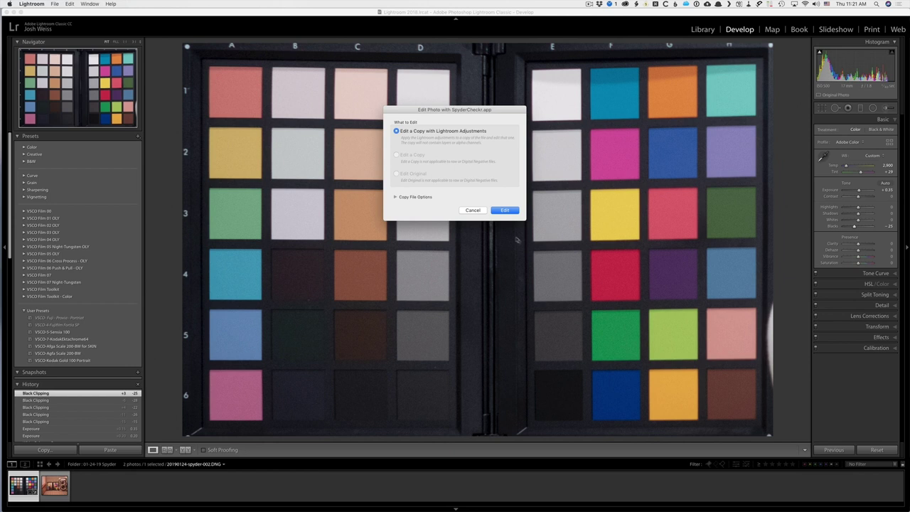
pyautogui.click(505, 211)
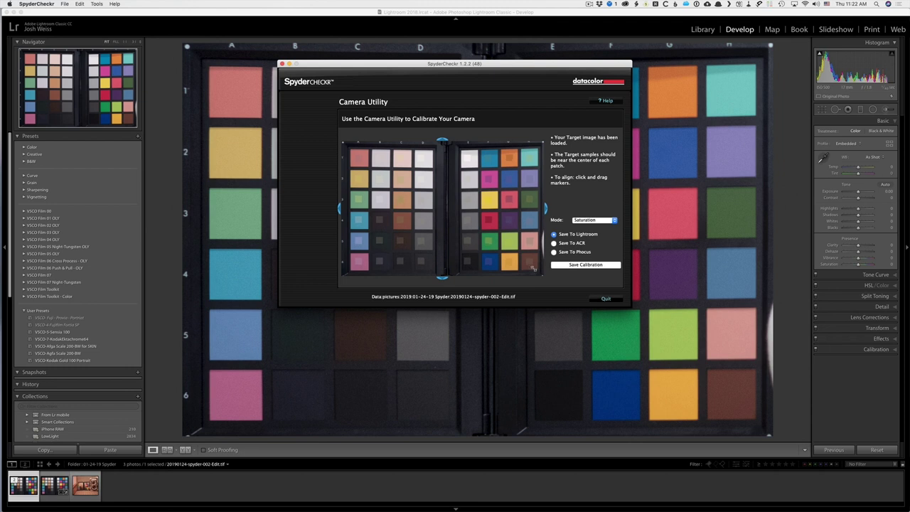
pyautogui.click(590, 219)
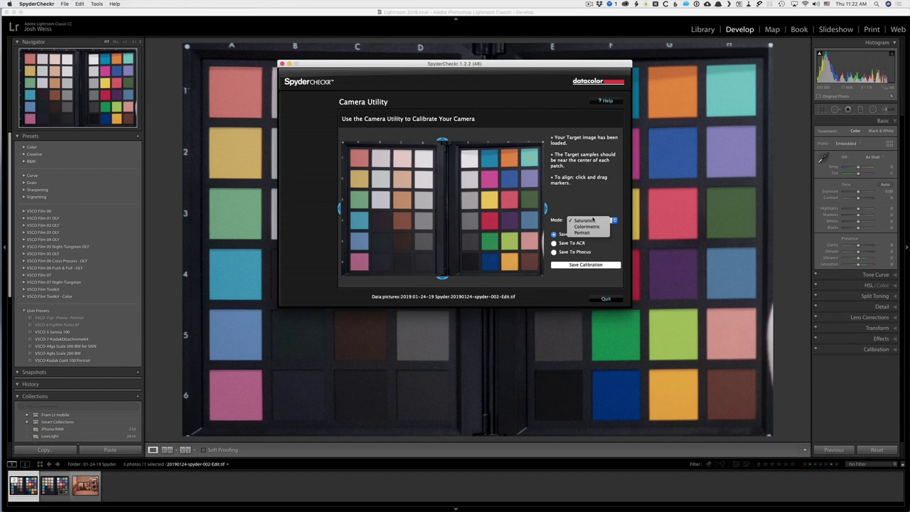
# Step: Change the SpyderCheckr calibration mode from Saturation to Colorimetric
pyautogui.click(594, 220)
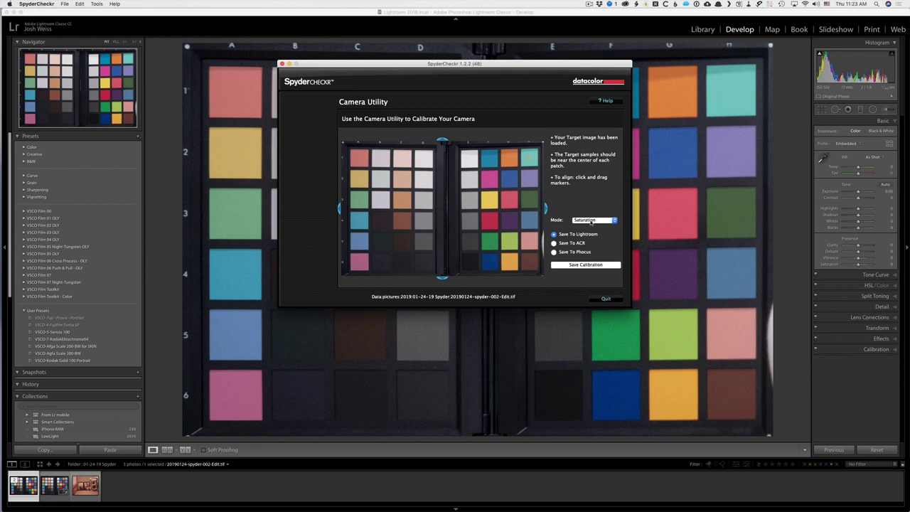
pyautogui.click(591, 222)
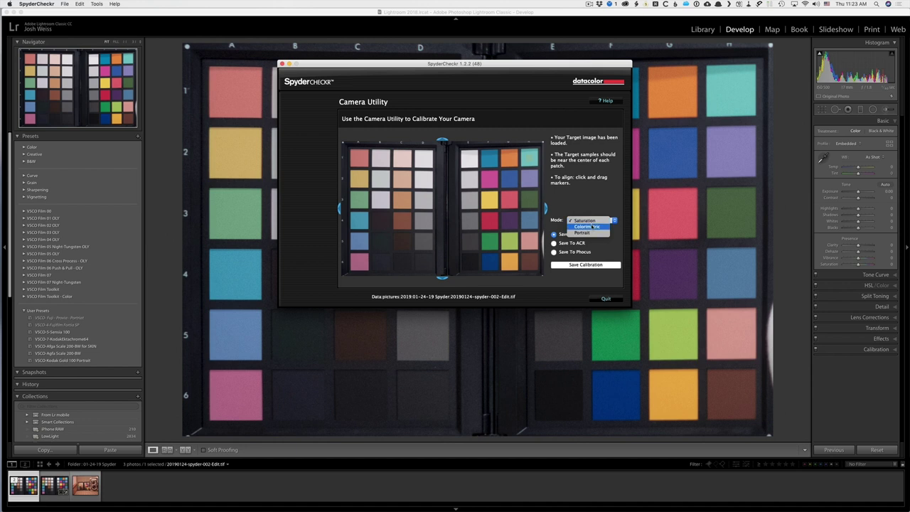
pyautogui.click(594, 228)
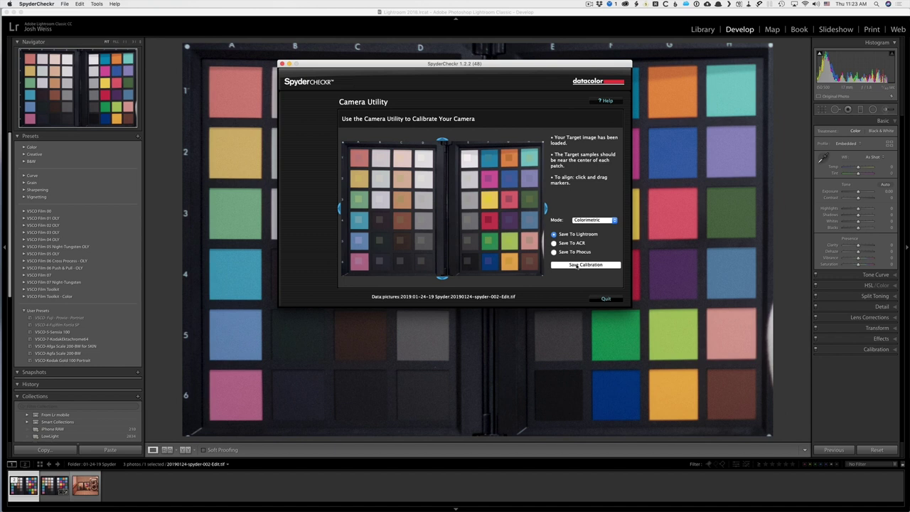
# Step: Save the calibration as the Lightroom preset 'Pillow Color Correct' and quit SpyderCheckr
pyautogui.click(577, 265)
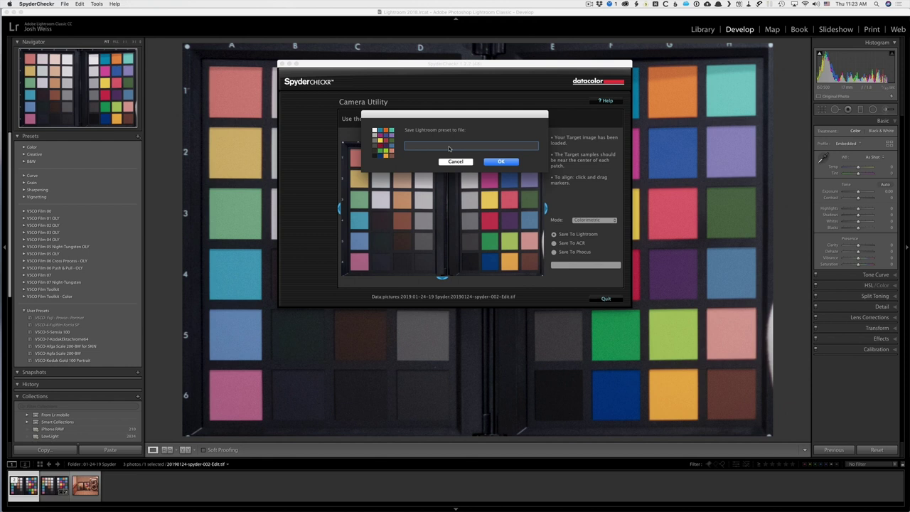
pyautogui.write('Pillow Color Correct')
pyautogui.press('Return')
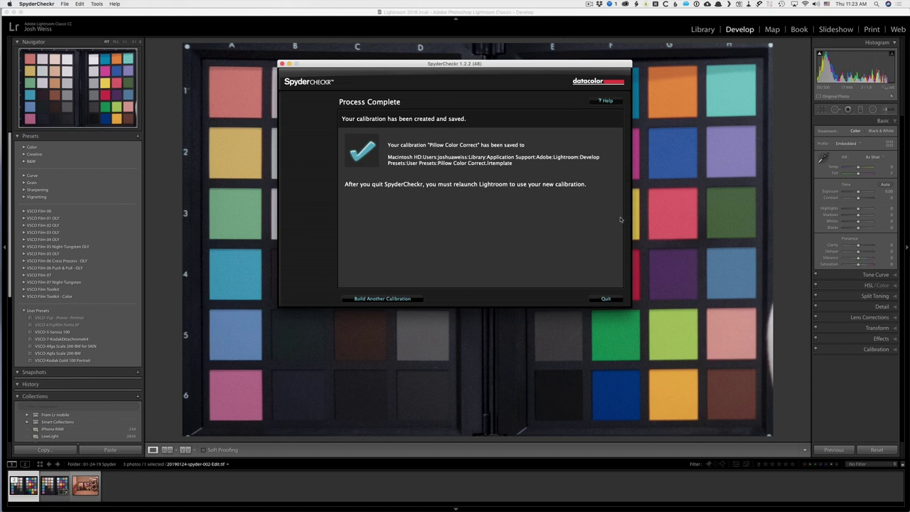
pyautogui.click(606, 299)
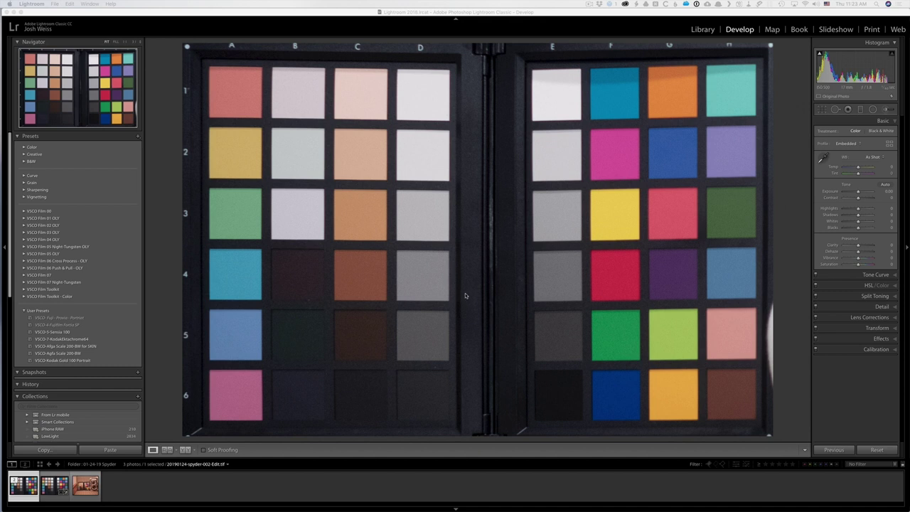
# Step: Hide the menu bar, acknowledge the XMP preset conversion, and switch to the original DNG chart
pyautogui.hotkey('shift', 'f')
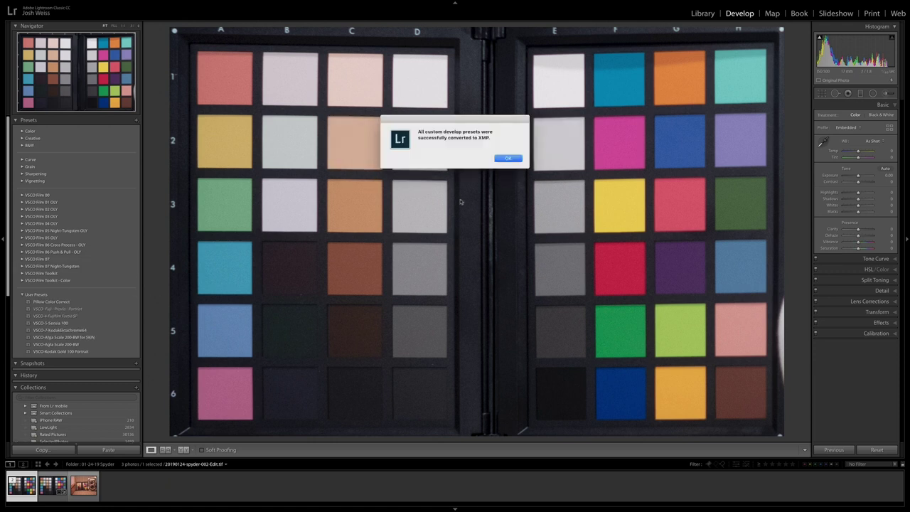
pyautogui.click(515, 158)
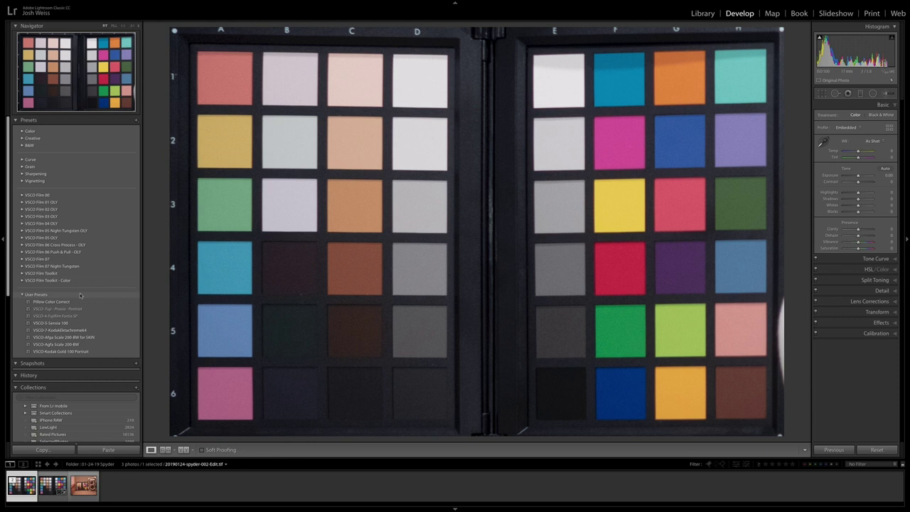
pyautogui.hotkey('ctrl', 'Right')
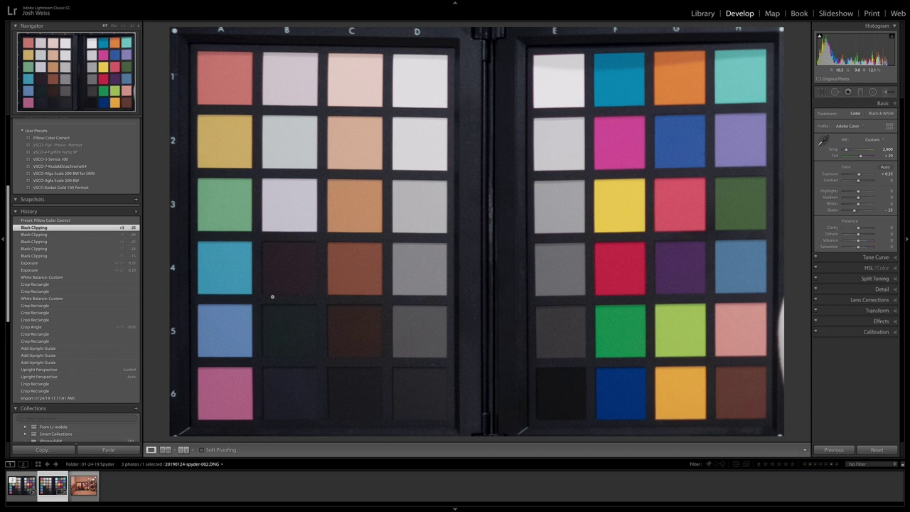
# Step: Apply the Pillow Color Correct preset to the chart and pillow photos, then return to the chart
pyautogui.click(62, 138)
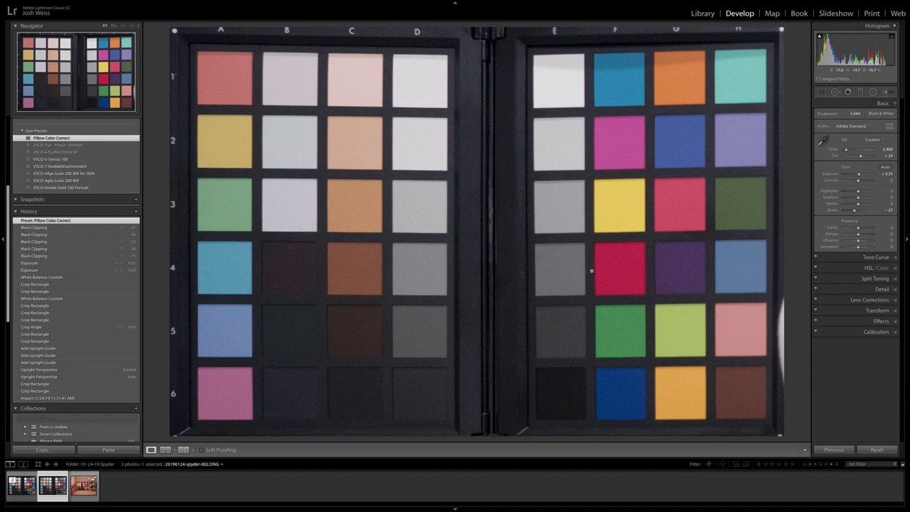
pyautogui.press('Right')
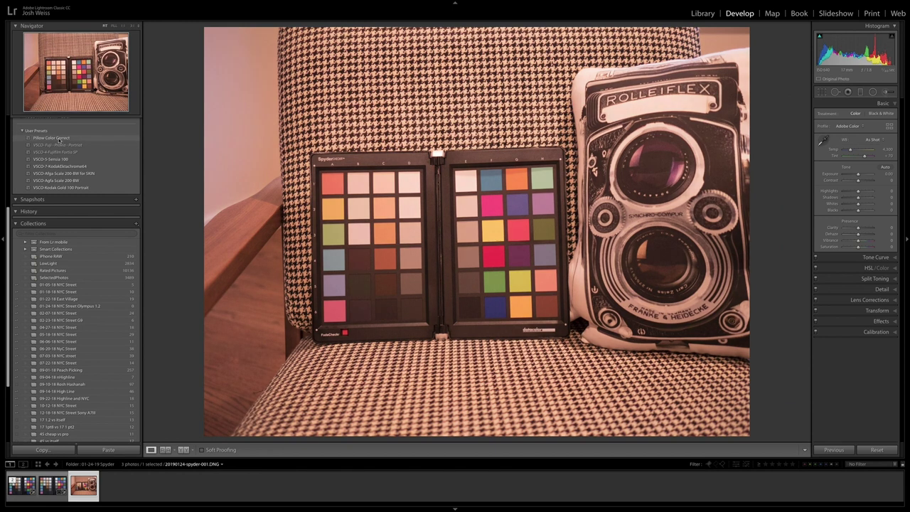
pyautogui.click(58, 140)
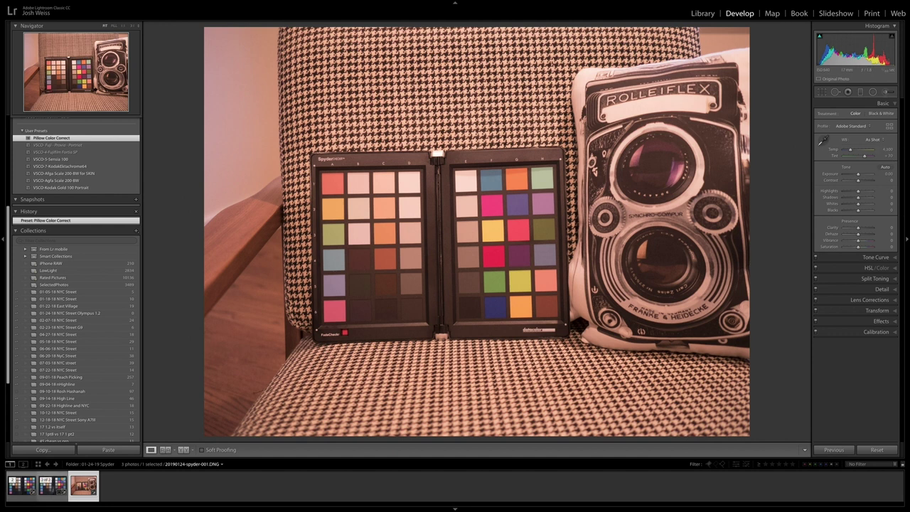
pyautogui.click(51, 488)
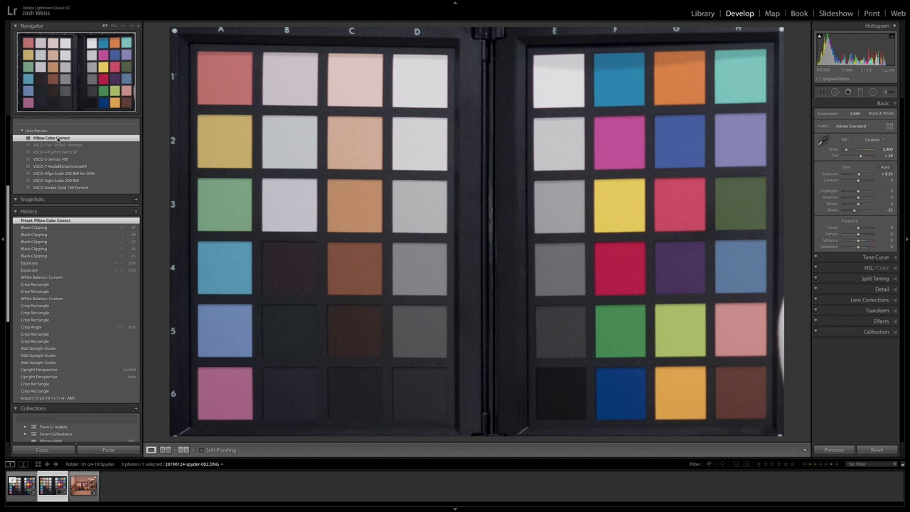
pyautogui.click(41, 451)
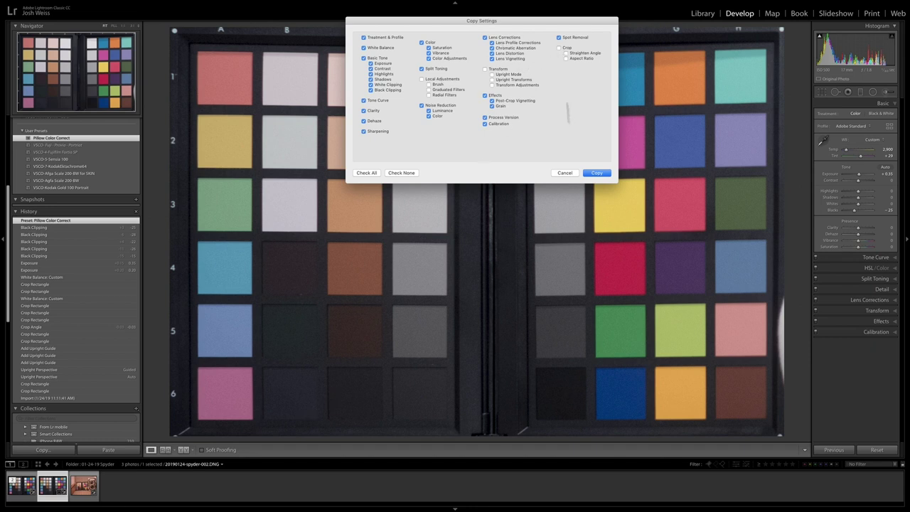
# Step: Copy the chart's settings and paste them onto the pillow photo, giving 2,900/+29 white balance
pyautogui.click(599, 173)
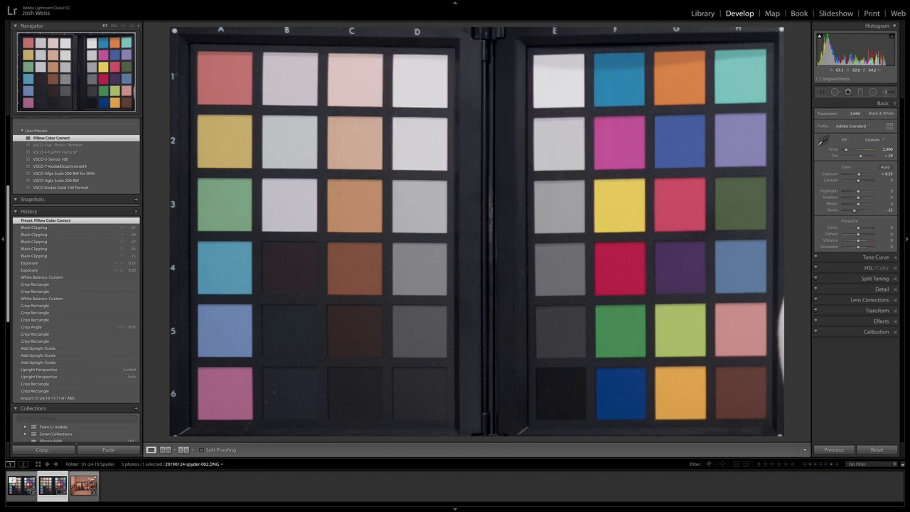
pyautogui.click(85, 488)
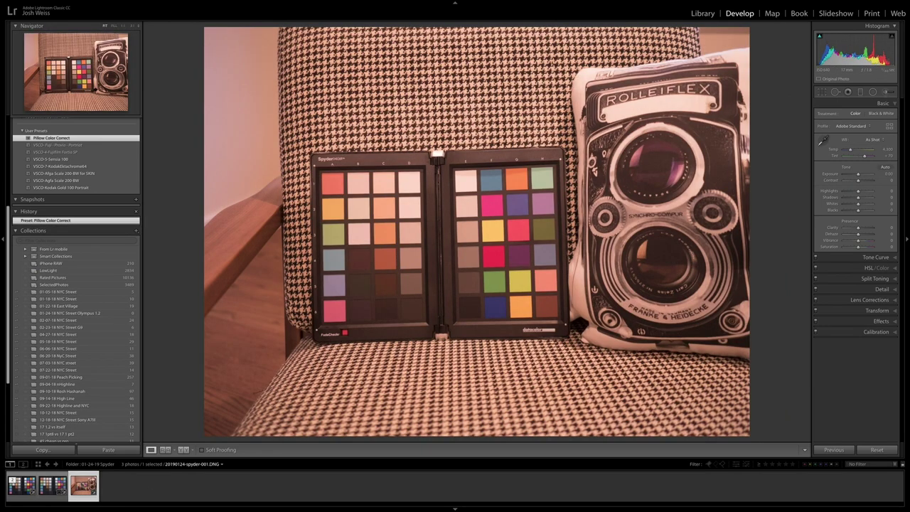
pyautogui.click(92, 451)
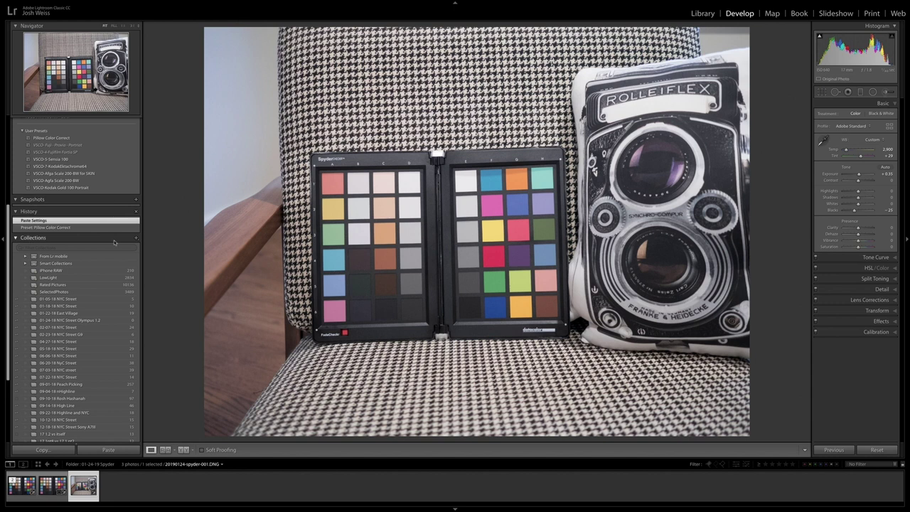
# Step: Create the preset 'Pillow Color Correct and White Balance', then step the photo back in History
pyautogui.scroll(5, 80, 223)
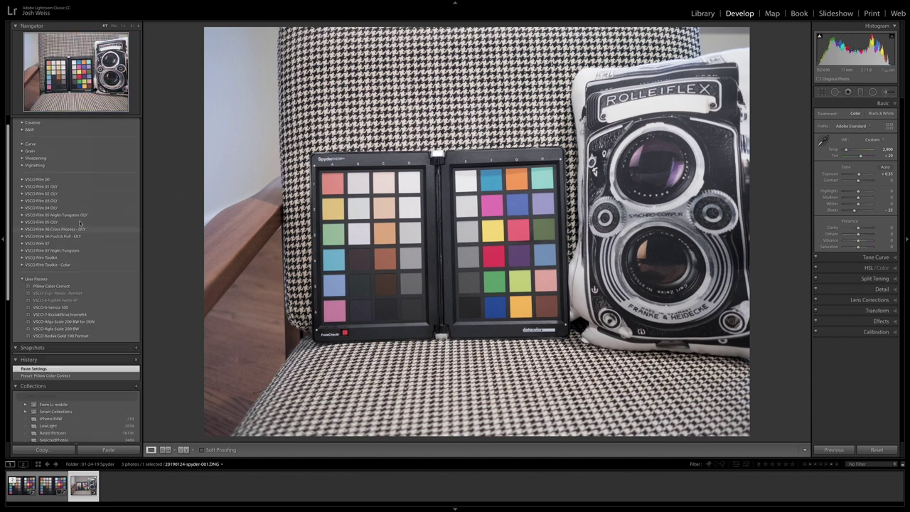
pyautogui.scroll(1, 80, 223)
pyautogui.click(136, 120)
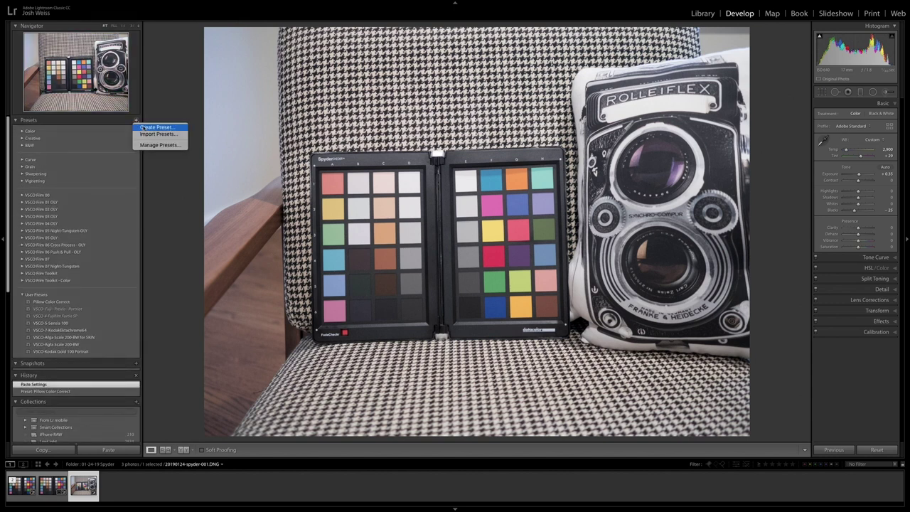
pyautogui.click(157, 128)
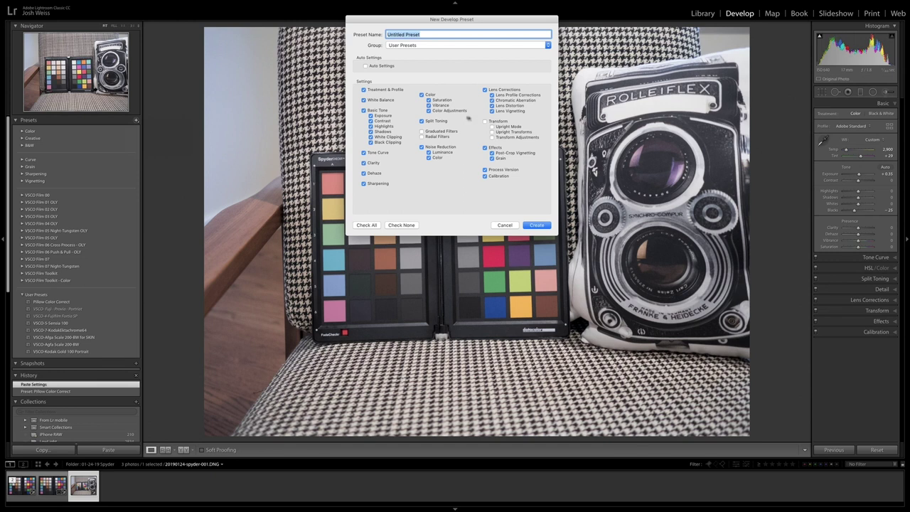
pyautogui.write('Pillow Color Correct and White Balance')
pyautogui.press('Return')
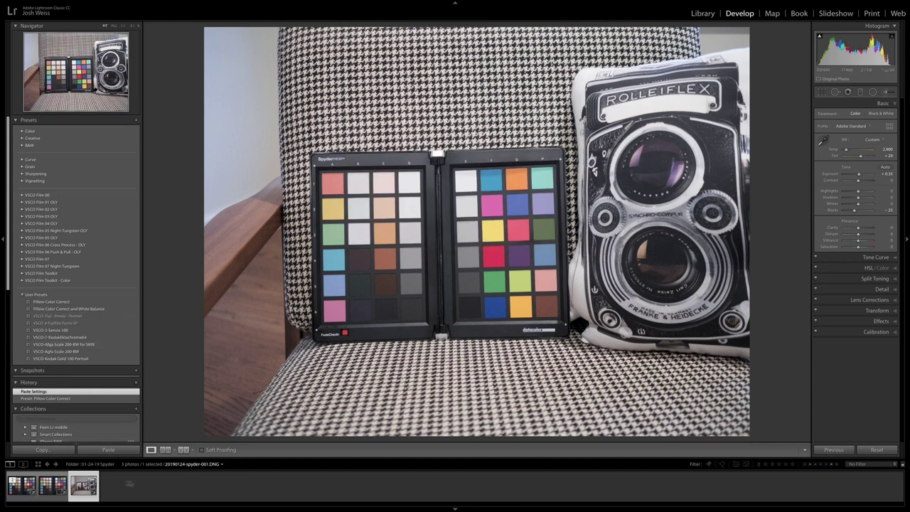
pyautogui.click(45, 398)
pyautogui.scroll(-3, 46, 318)
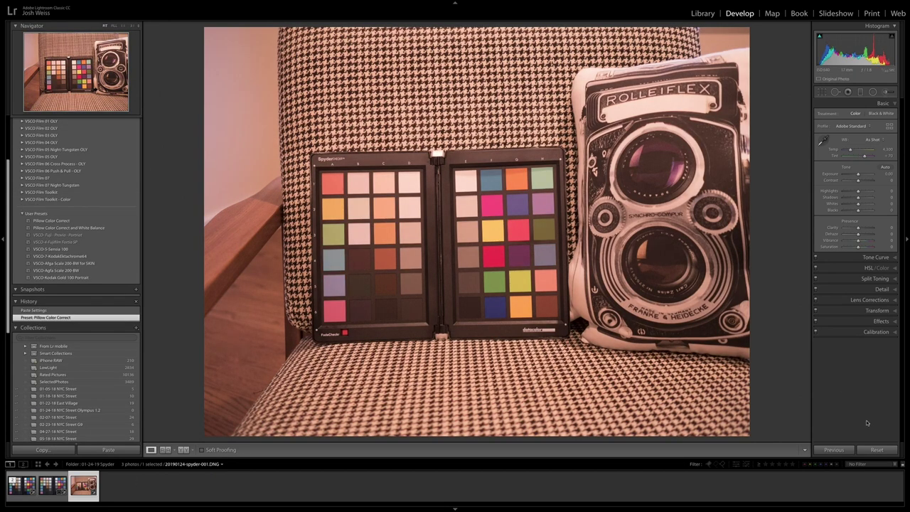
# Step: Reset the pillow photo to its original settings, dismissing the new-defaults prompt
pyautogui.press('alt')
pyautogui.click(876, 451)
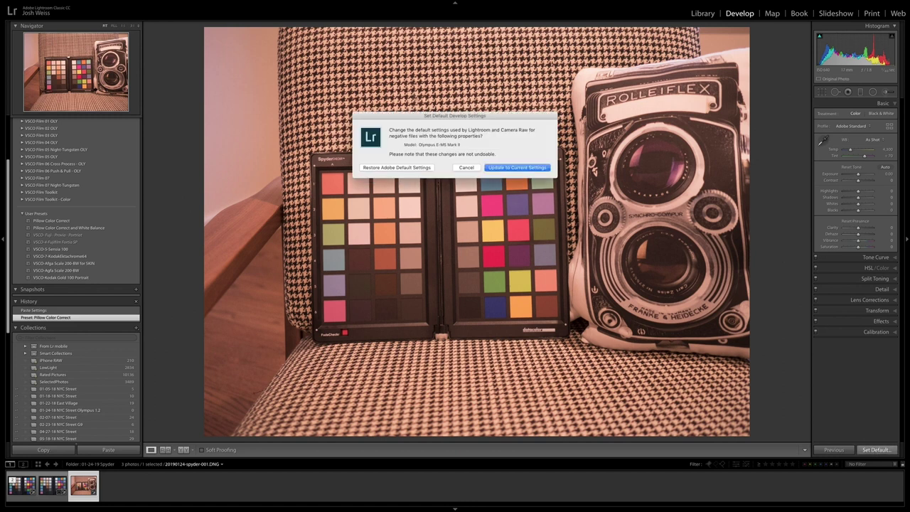
pyautogui.click(398, 169)
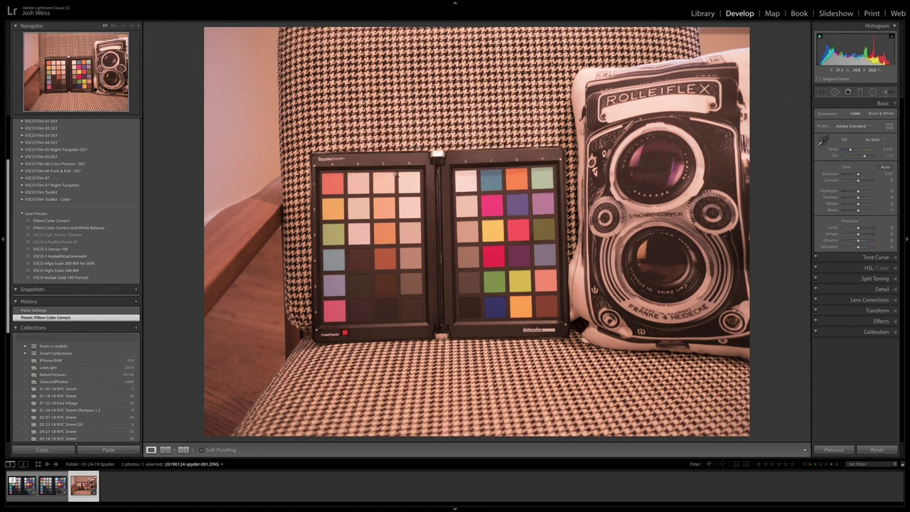
pyautogui.click(877, 451)
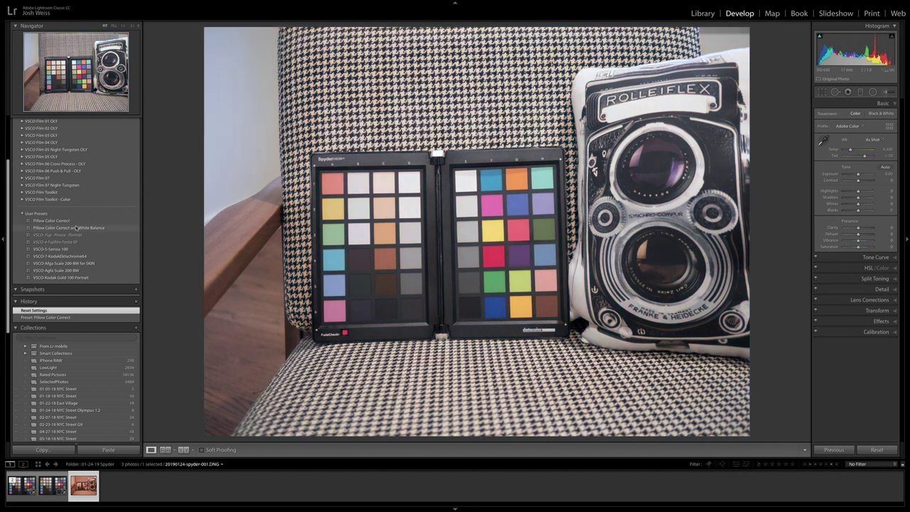
# Step: Apply the Pillow Color Correct and White Balance preset and compare Before and After views
pyautogui.click(76, 228)
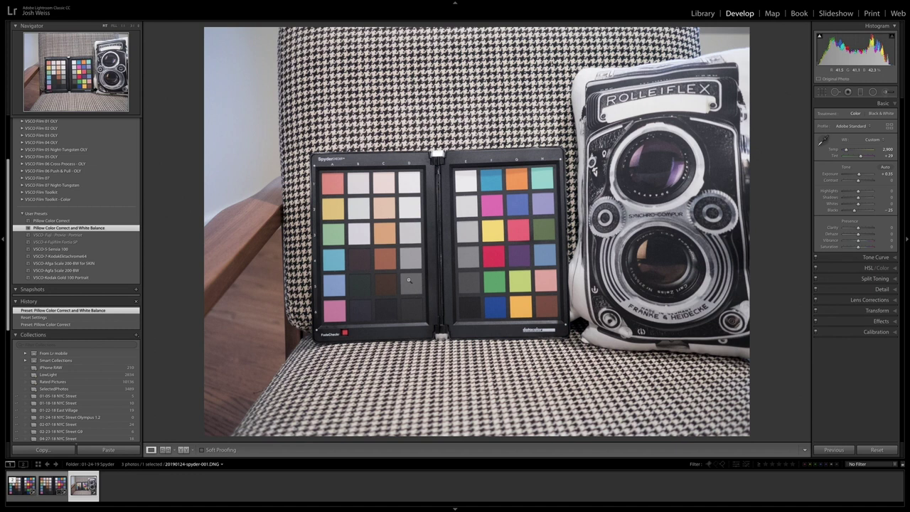
pyautogui.press('\\')
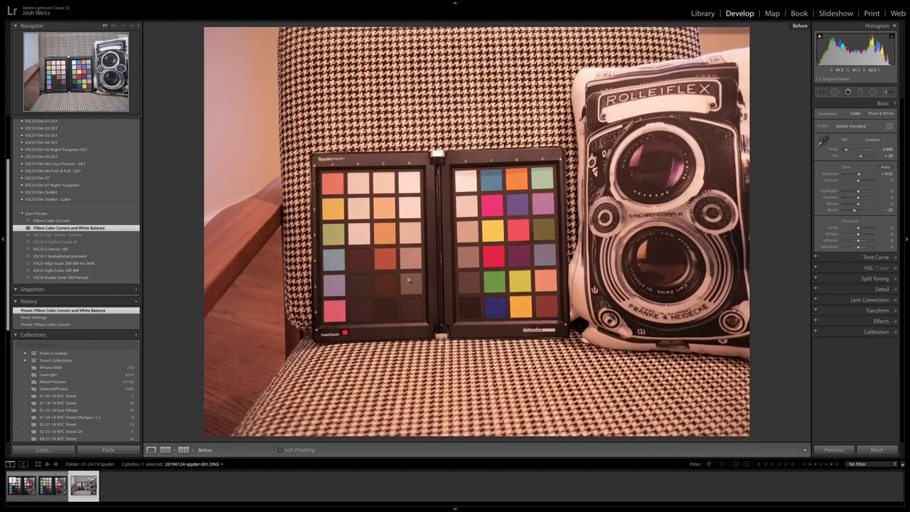
pyautogui.press('\\')
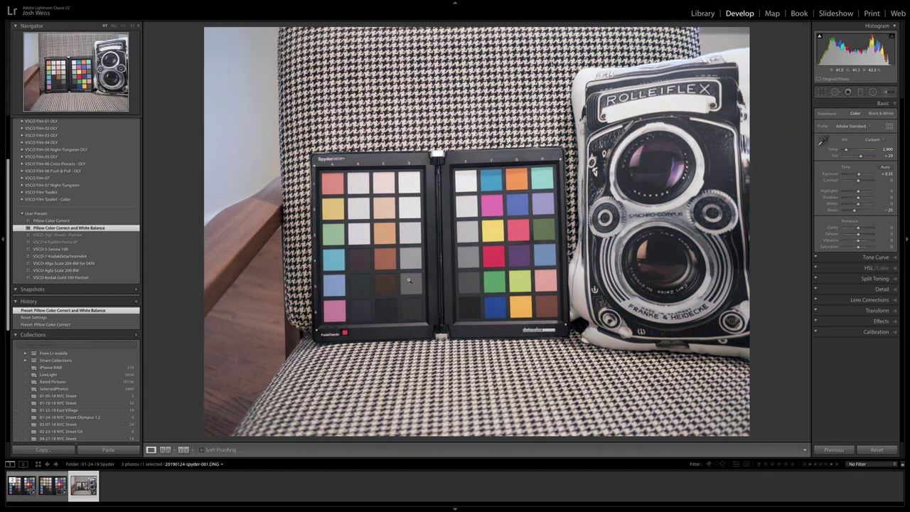
pyautogui.press('\\')
pyautogui.press('\\')
pyautogui.press('\\')
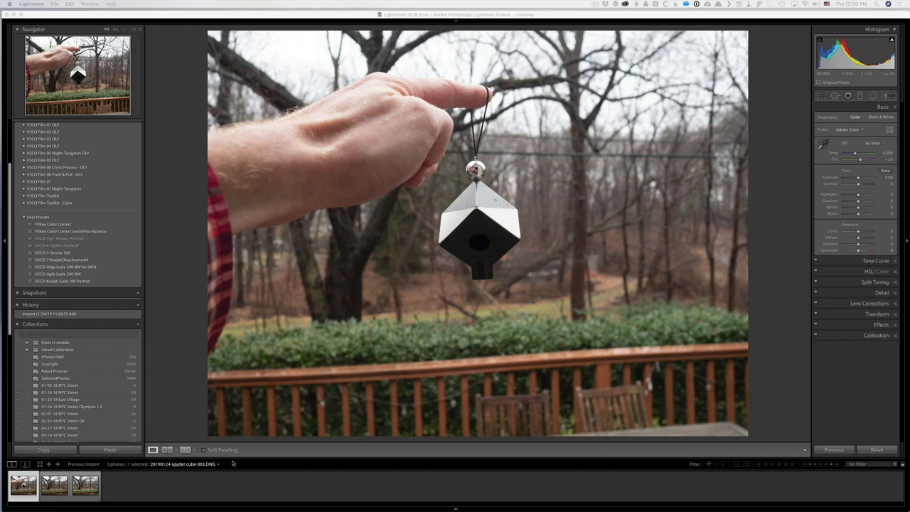
# Step: Zoom in to inspect the Spyder cube, then zoom back out to the whole photo
pyautogui.click(491, 208)
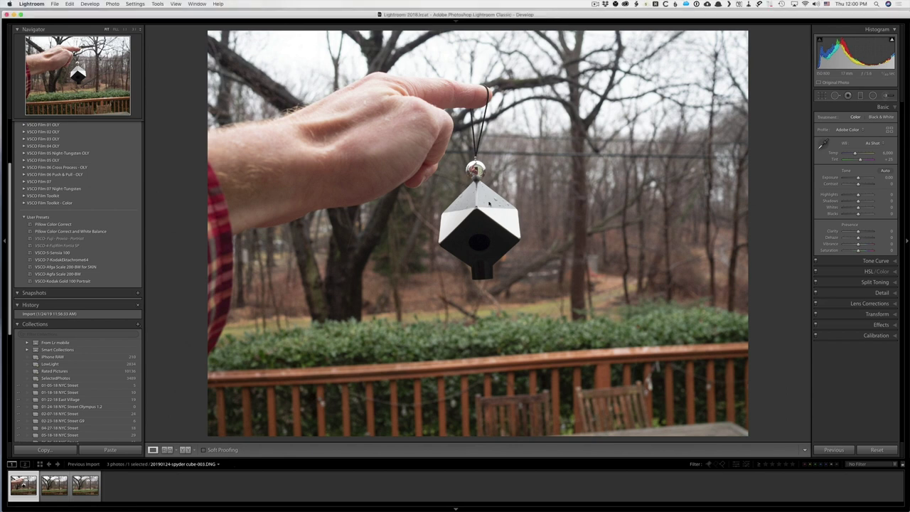
pyautogui.click(489, 202)
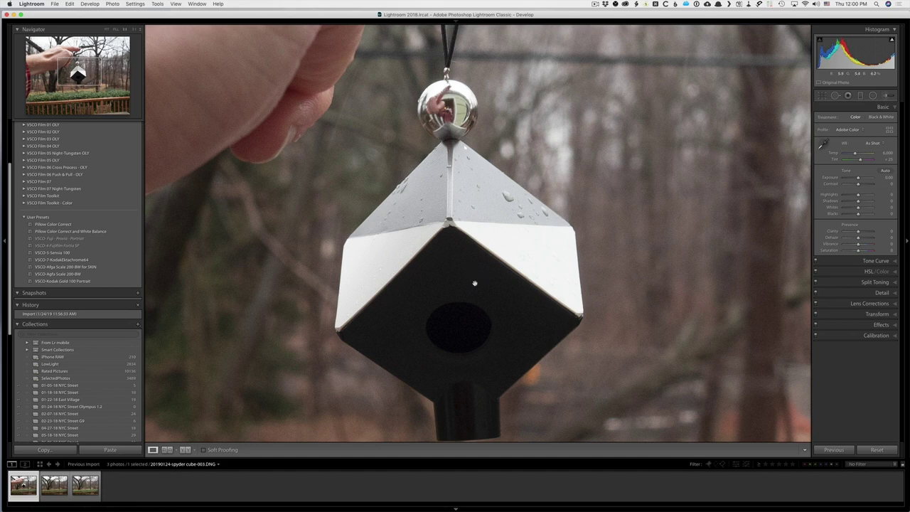
pyautogui.moveTo(475, 284); pyautogui.dragTo(471, 258)
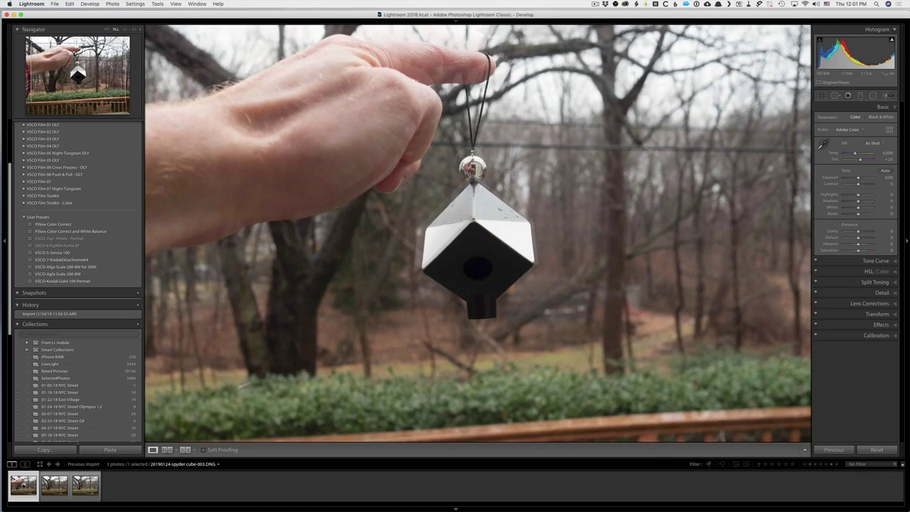
pyautogui.click(180, 411)
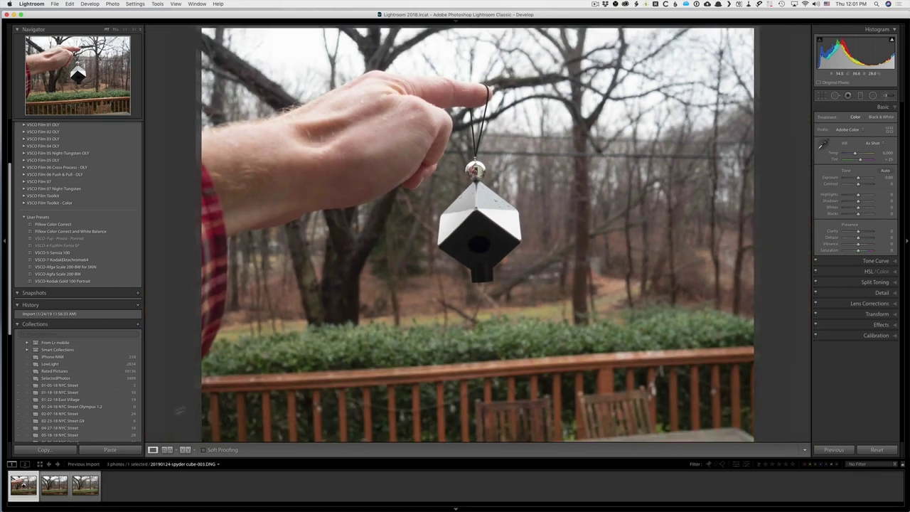
# Step: Return to the spyder-cube-003 photo from the backyard trees photo and show clipping warnings
pyautogui.click(85, 484)
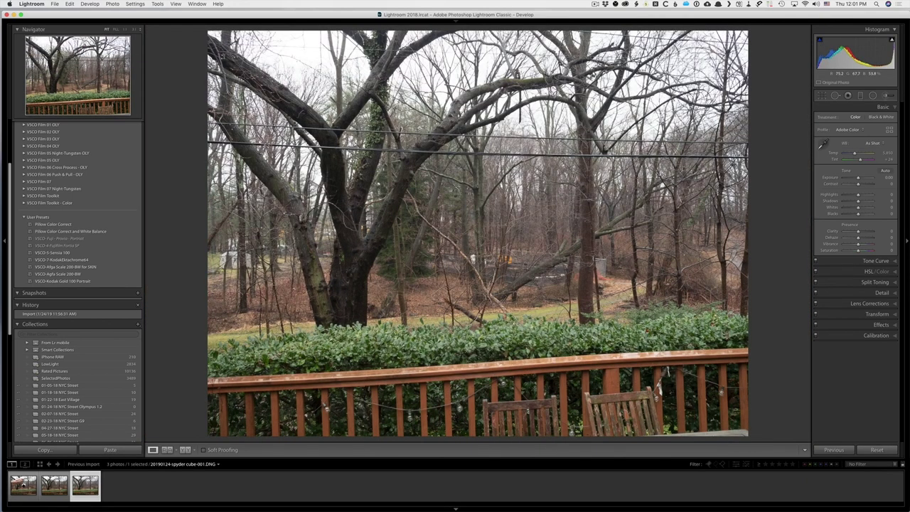
pyautogui.click(25, 487)
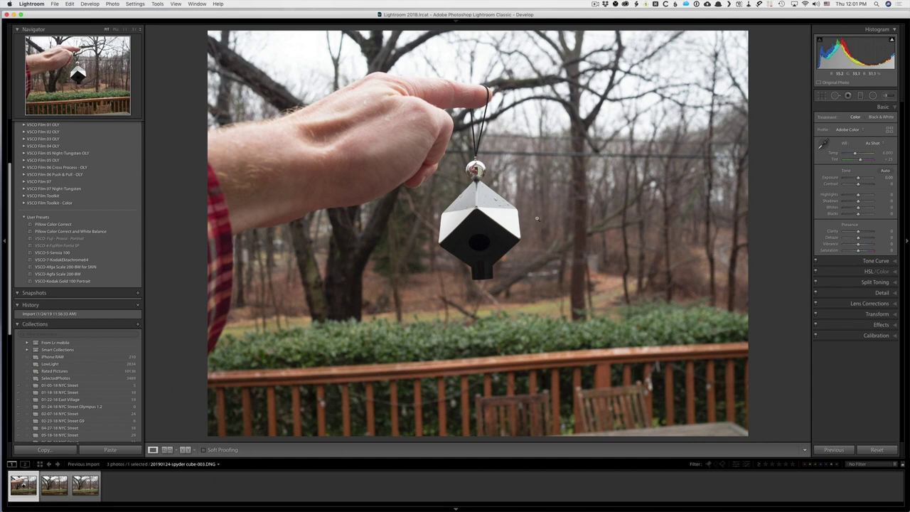
pyautogui.press('j')
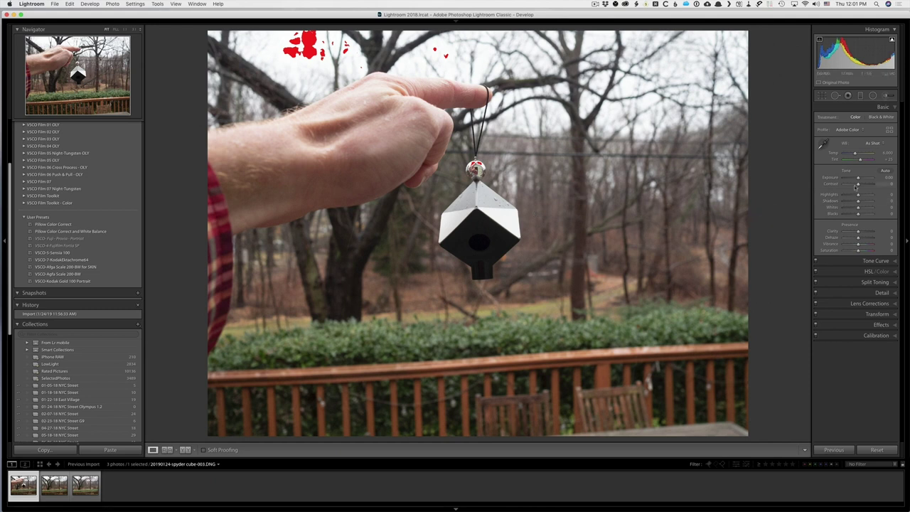
# Step: Push the cube photo's Exposure up, then reset it to 0.00 by double-clicking the slider
pyautogui.moveTo(857, 178); pyautogui.dragTo(865, 179)
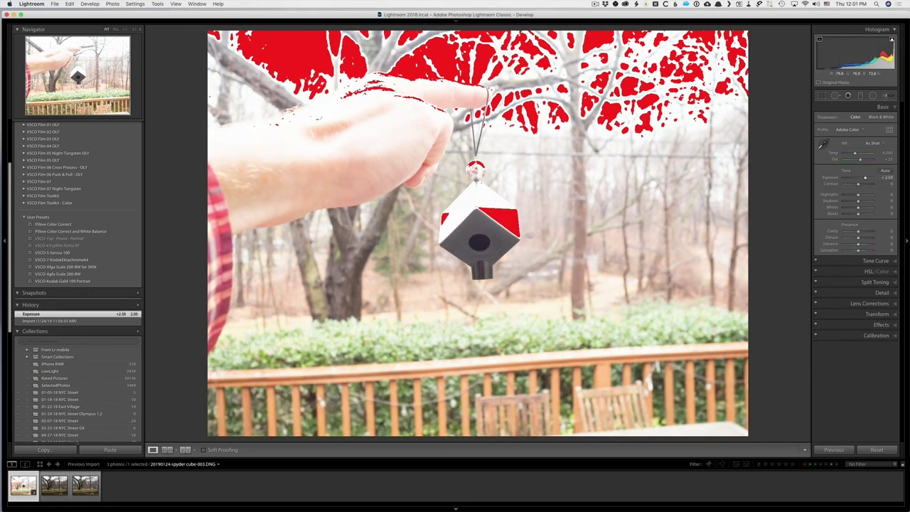
pyautogui.doubleClick(849, 178)
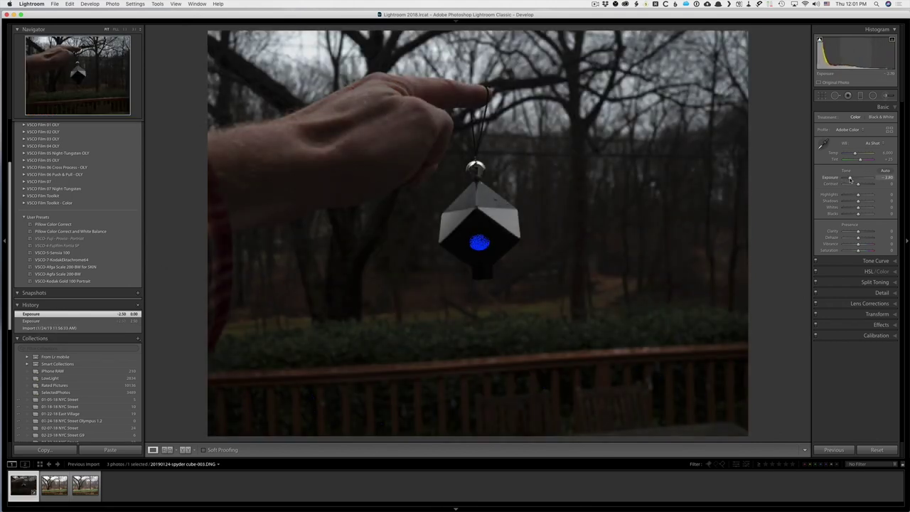
pyautogui.doubleClick(849, 178)
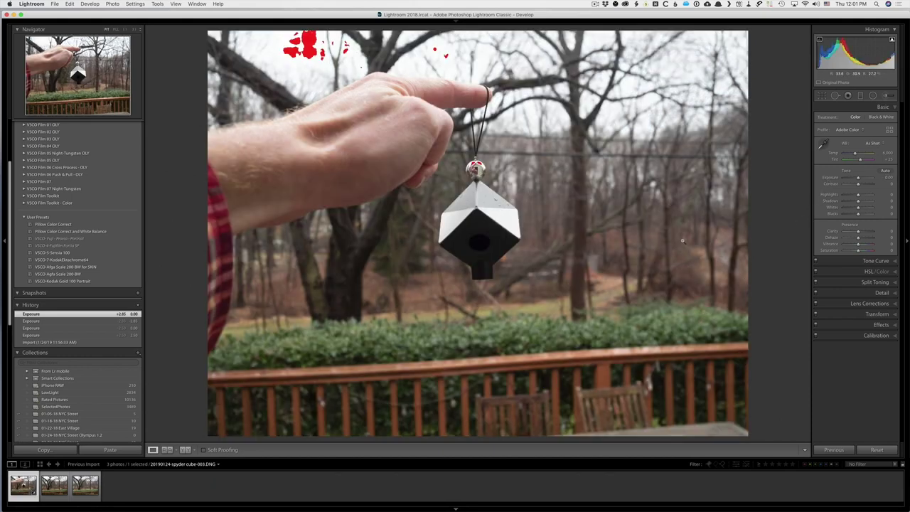
pyautogui.click(497, 205)
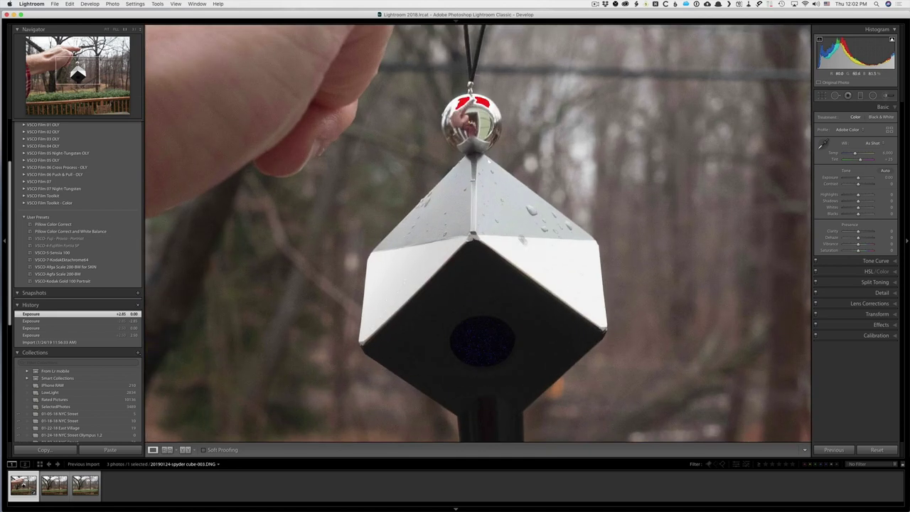
# Step: Sample the Spyder cube's grey face for a custom white balance (about 6,200 Temp, +23 Tint) and compare with before
pyautogui.moveTo(530, 238); pyautogui.dragTo(527, 219)
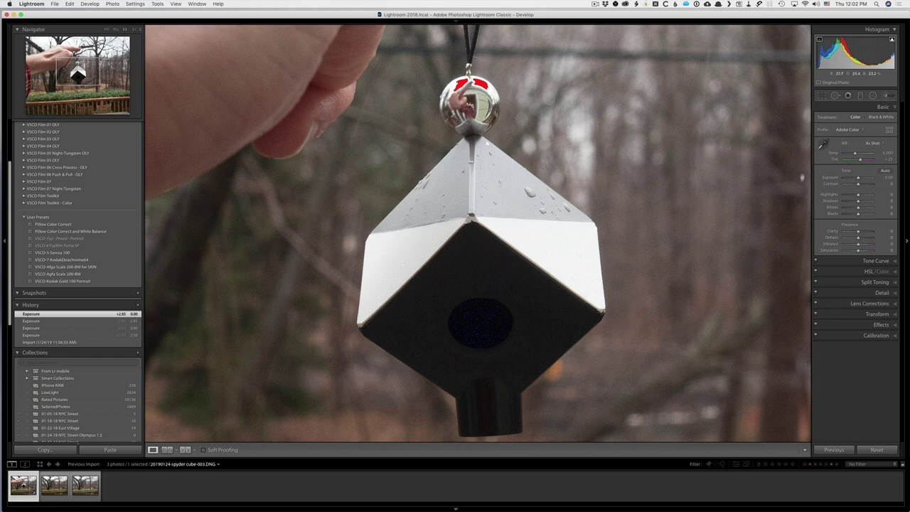
pyautogui.click(823, 145)
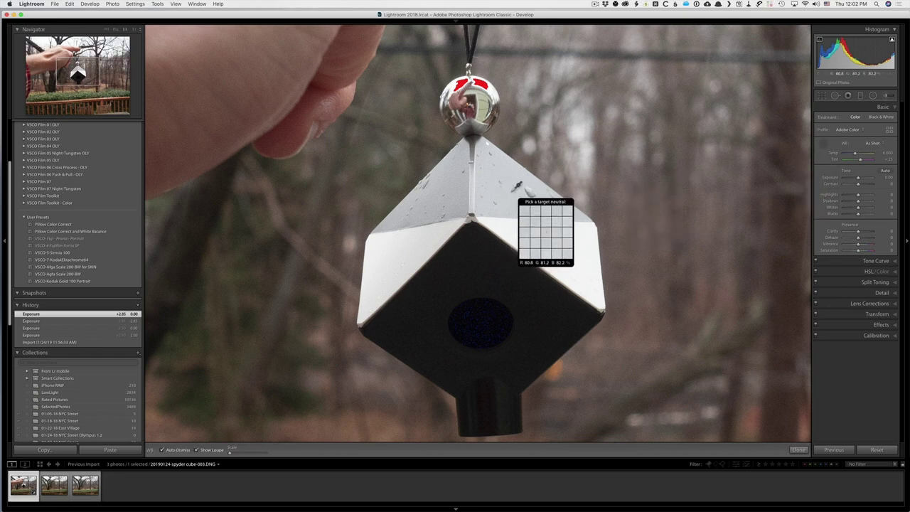
pyautogui.click(511, 193)
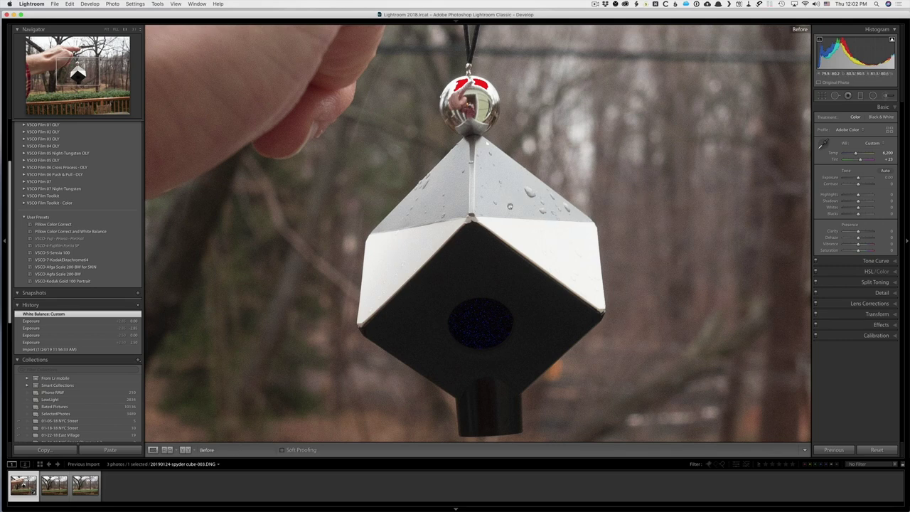
pyautogui.press('\\')
pyautogui.press('\\')
pyautogui.press('\\')
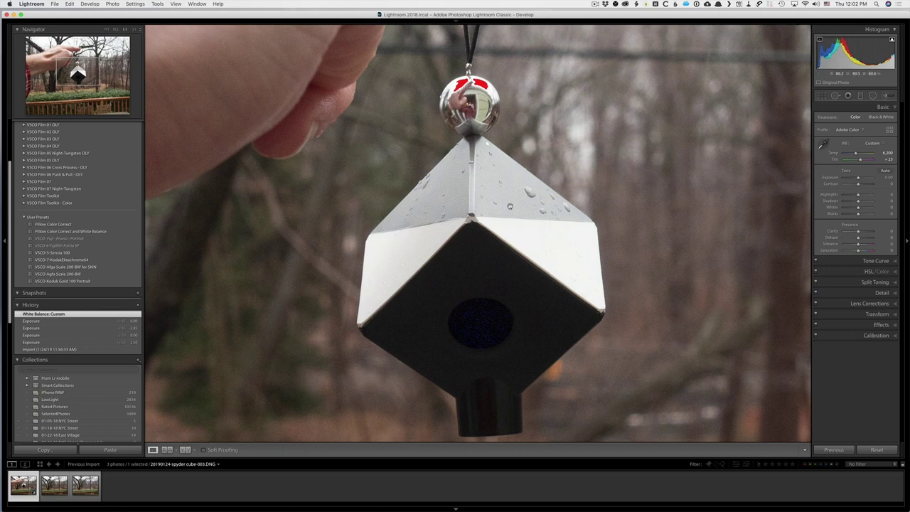
pyautogui.press('\\')
pyautogui.click(57, 350)
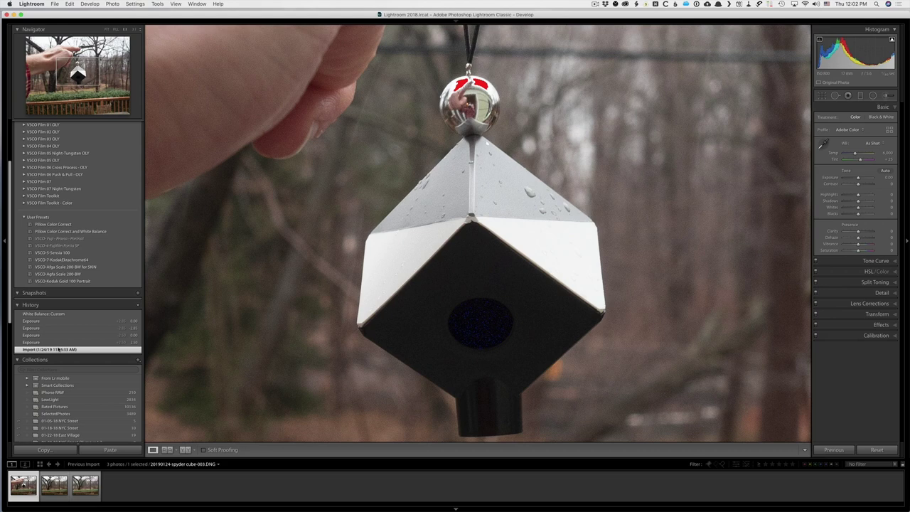
pyautogui.click(43, 314)
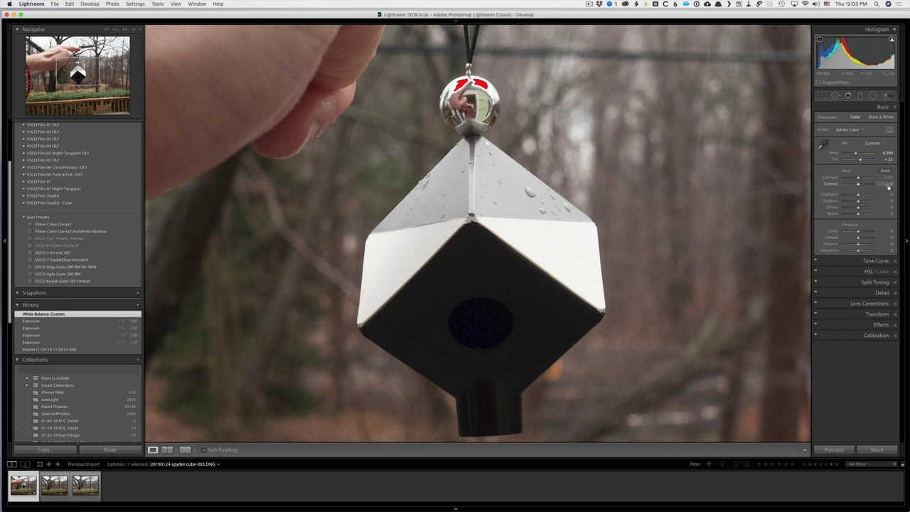
# Step: Set the cube photo's exposure to +0.10 and lower Blacks to about -8
pyautogui.click(887, 178)
pyautogui.write('0.1')
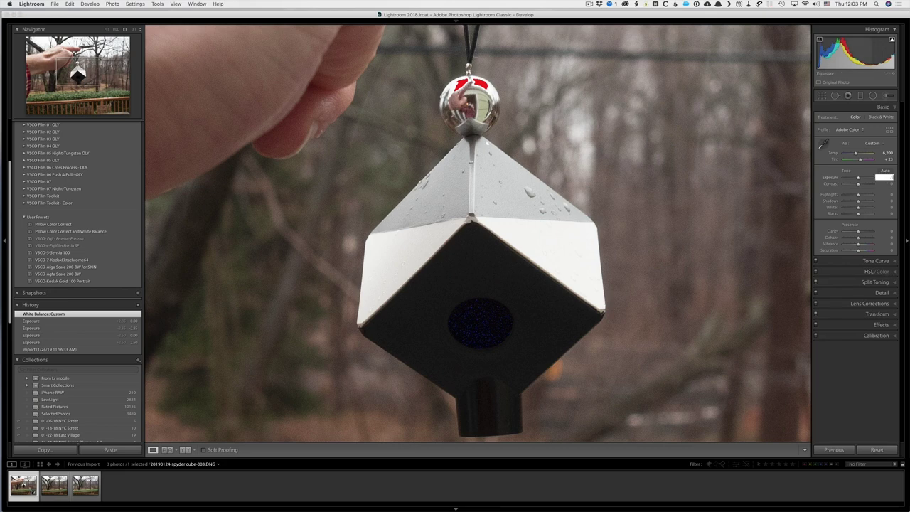
pyautogui.press('Return')
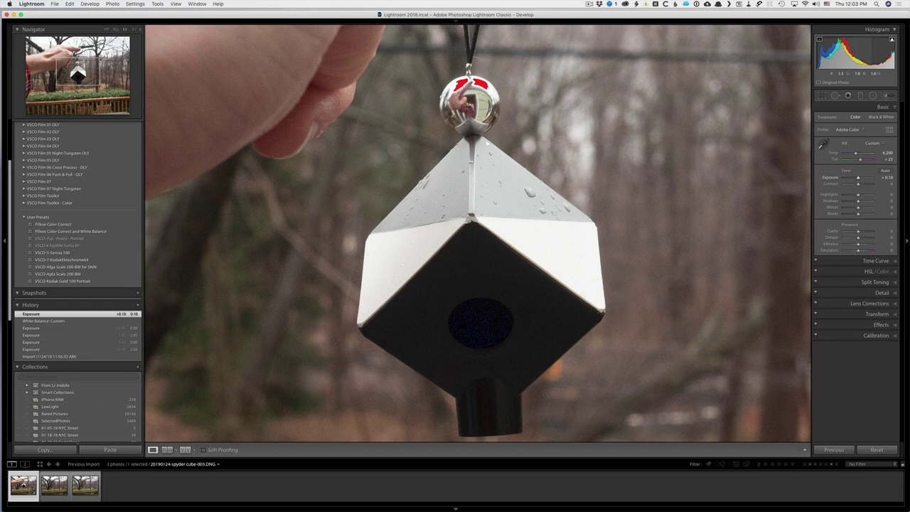
pyautogui.press('Down')
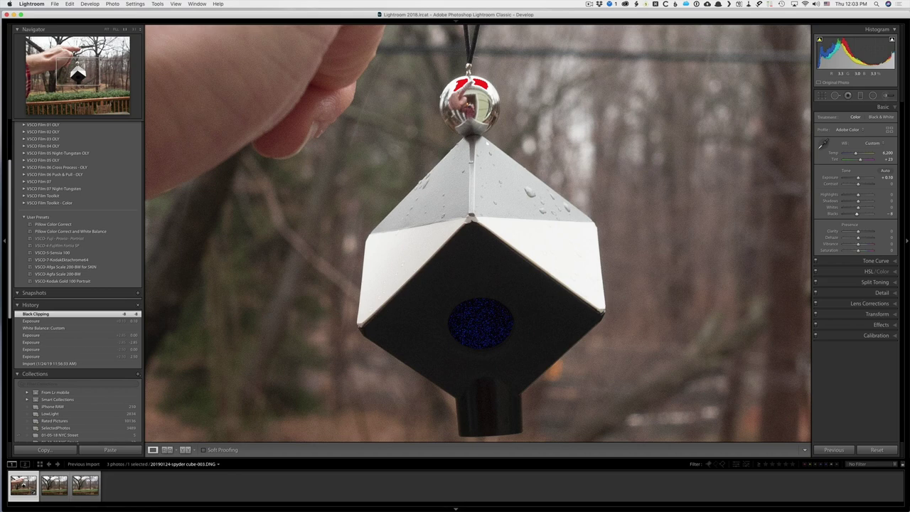
# Step: Hide the clipping warnings and fine-tune the cube photo's Shadows to +26
pyautogui.press('j')
pyautogui.press(',')
pyautogui.press(',')
pyautogui.hotkey('shift', '=')
pyautogui.hotkey('shift', '=')
pyautogui.hotkey('shift', '=')
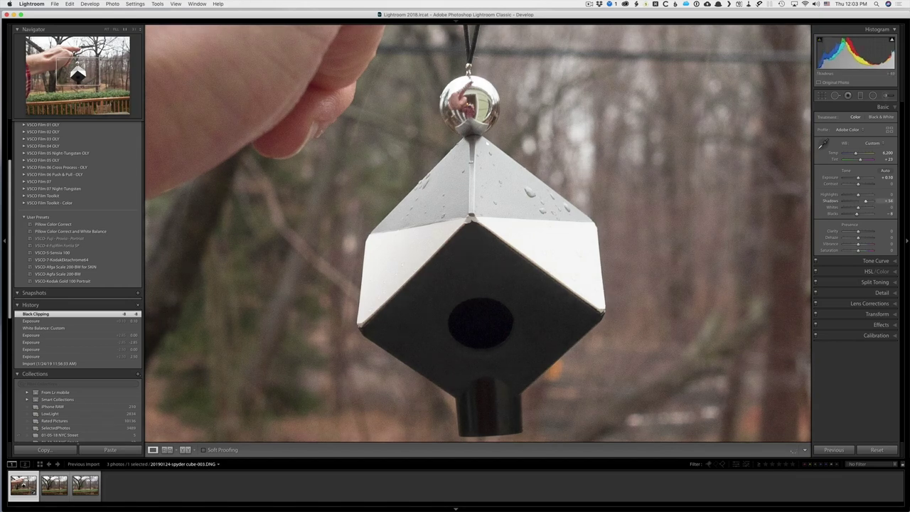
pyautogui.hotkey('shift', '-')
pyautogui.press('-')
pyautogui.press('z')
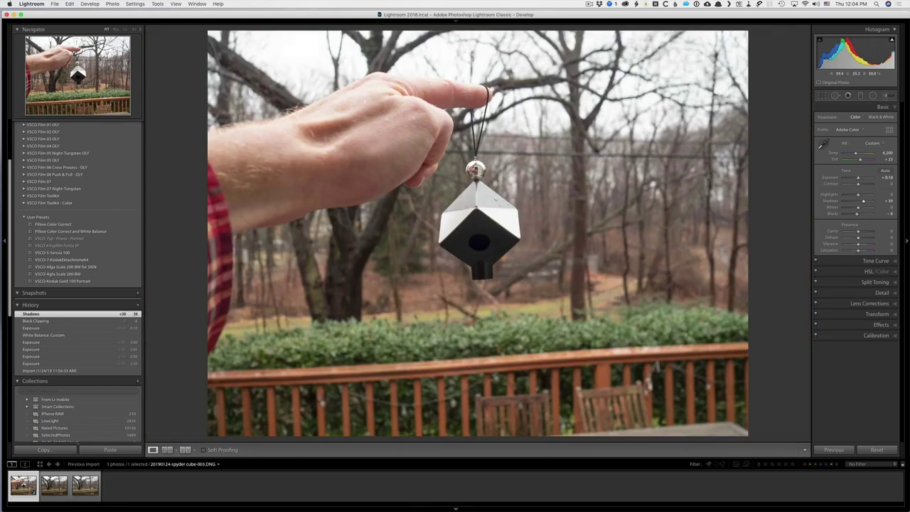
pyautogui.press('-')
pyautogui.press('=')
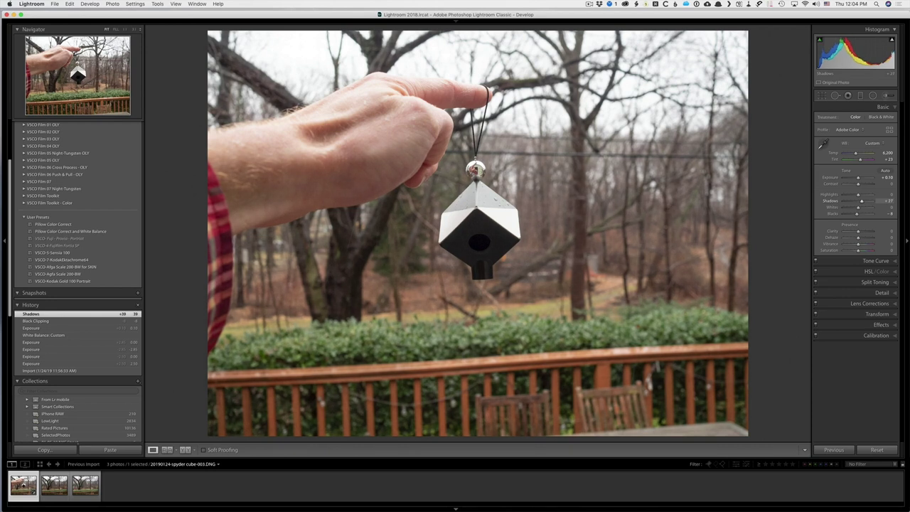
pyautogui.press('.')
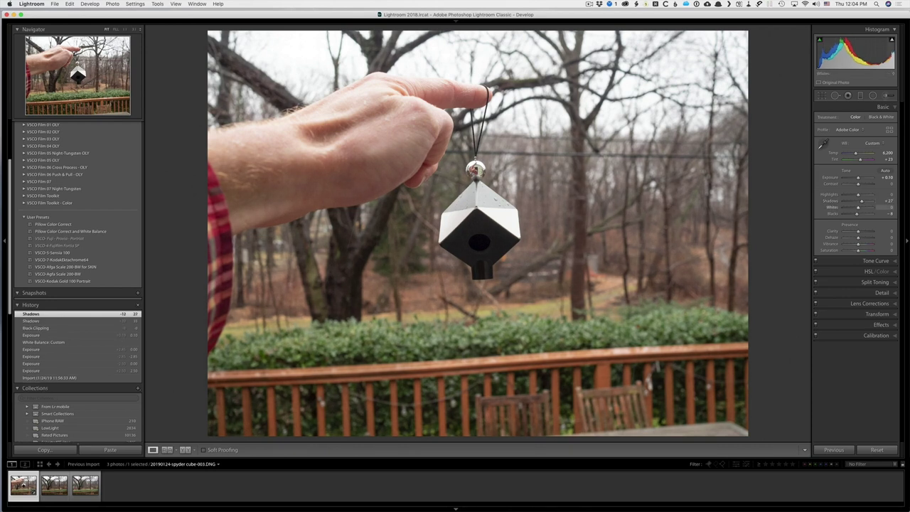
pyautogui.press(',')
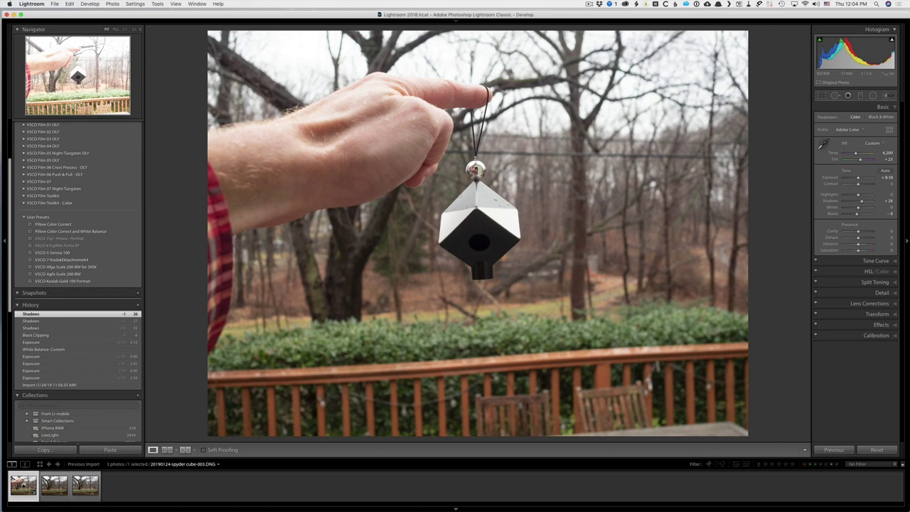
pyautogui.click(44, 450)
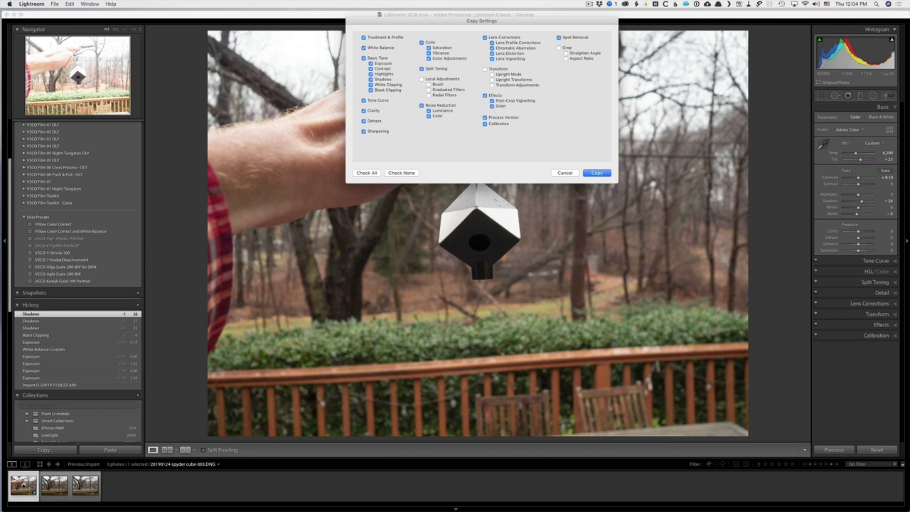
# Step: Copy the cube photo's develop settings and paste them onto the backyard tree photo
pyautogui.press('Return')
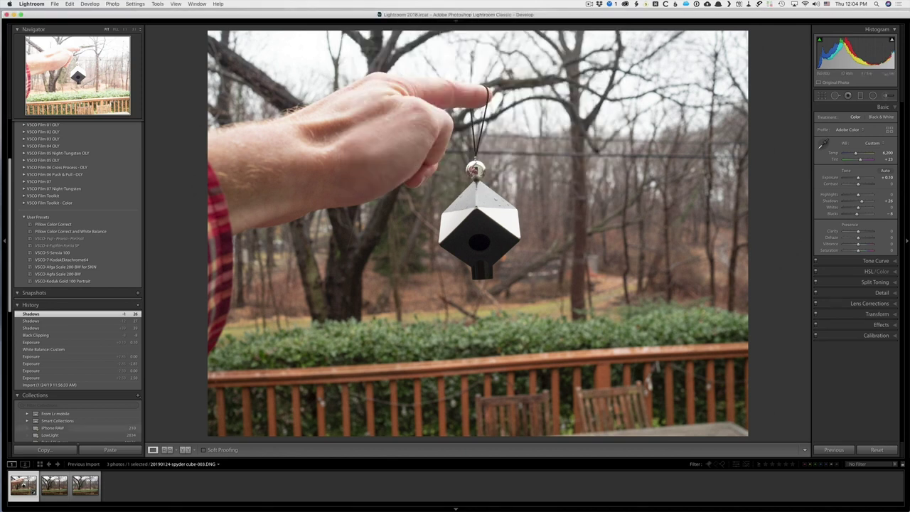
pyautogui.click(86, 485)
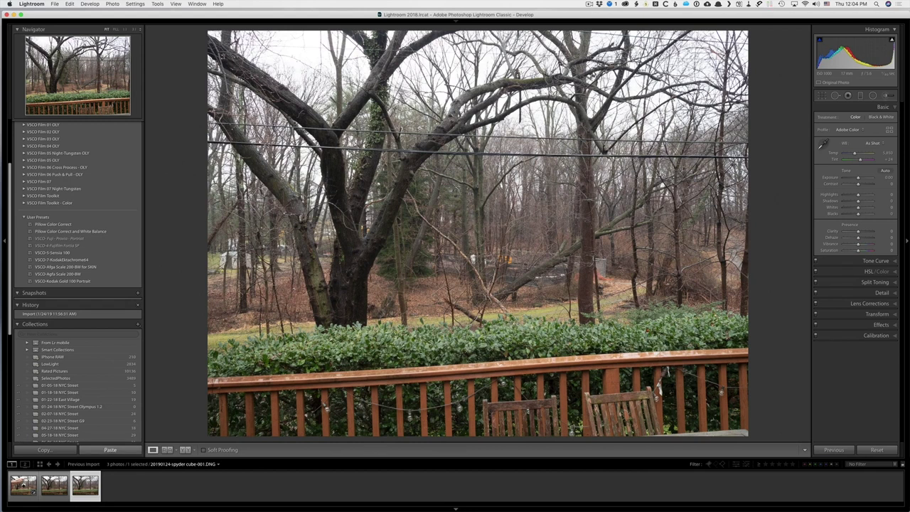
pyautogui.click(110, 450)
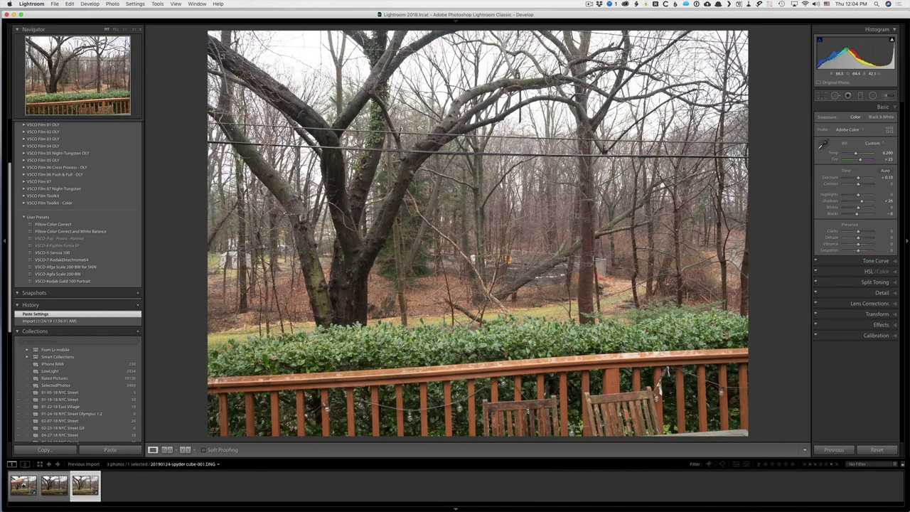